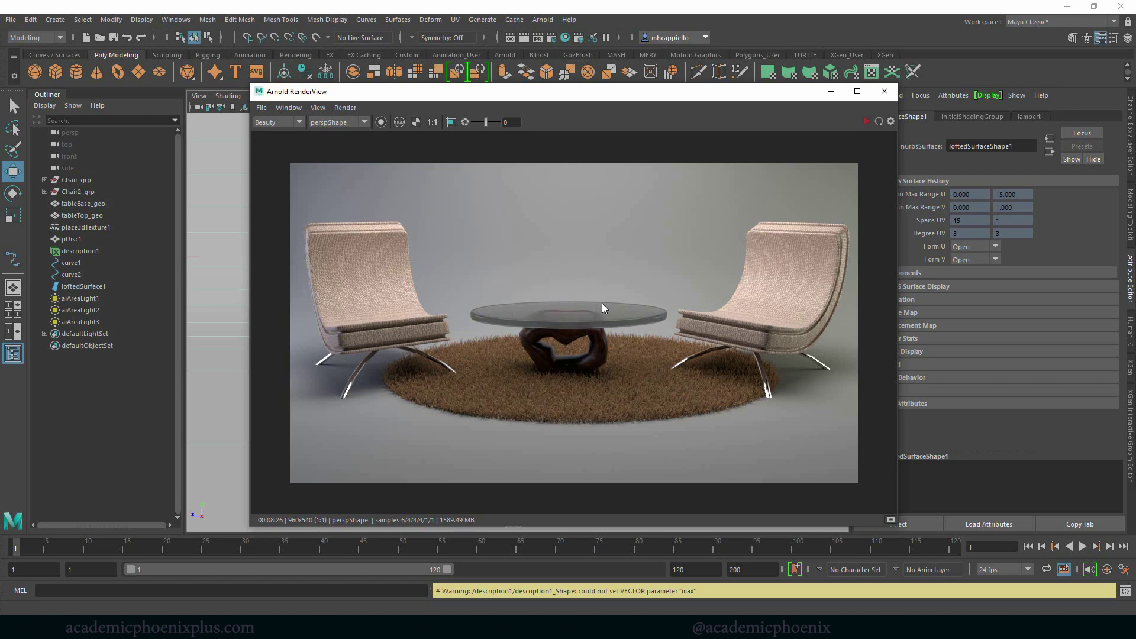
Close the Arnold render preview and inspect the chair, glass table top, table base and rug.
left_click(886, 93)
left_click(330, 331)
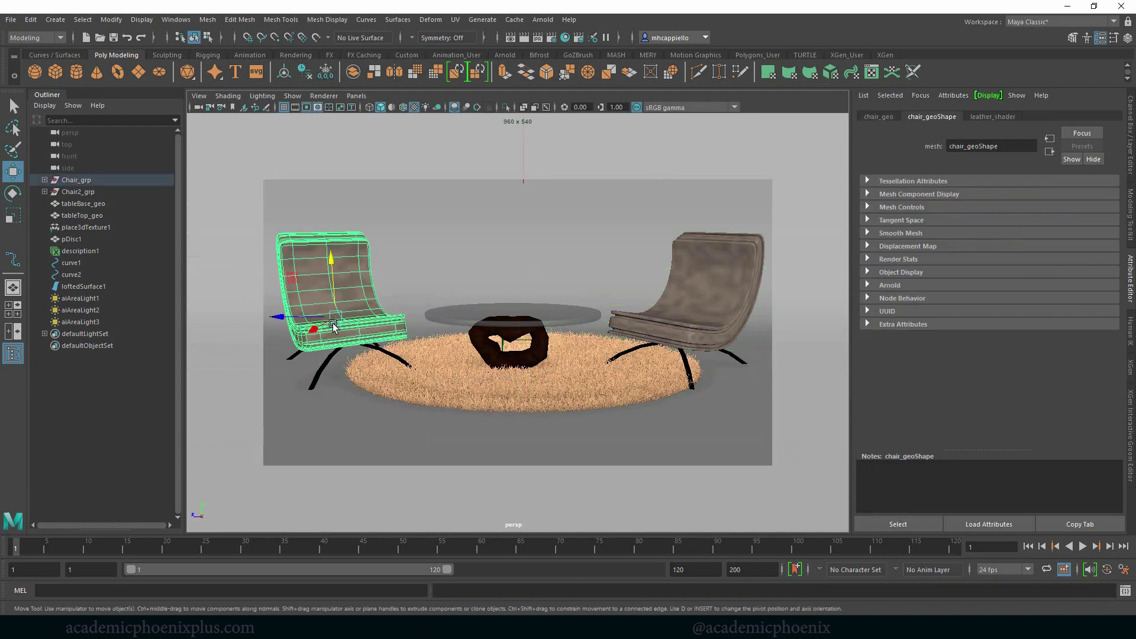
left_click(474, 319)
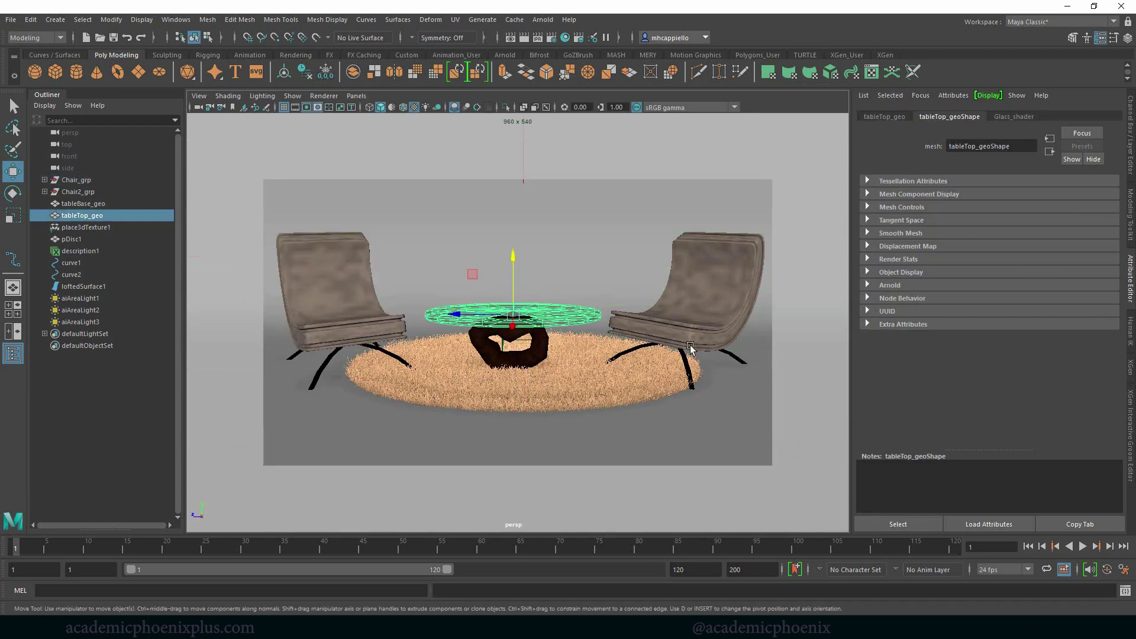
left_click(366, 306)
left_click(538, 366)
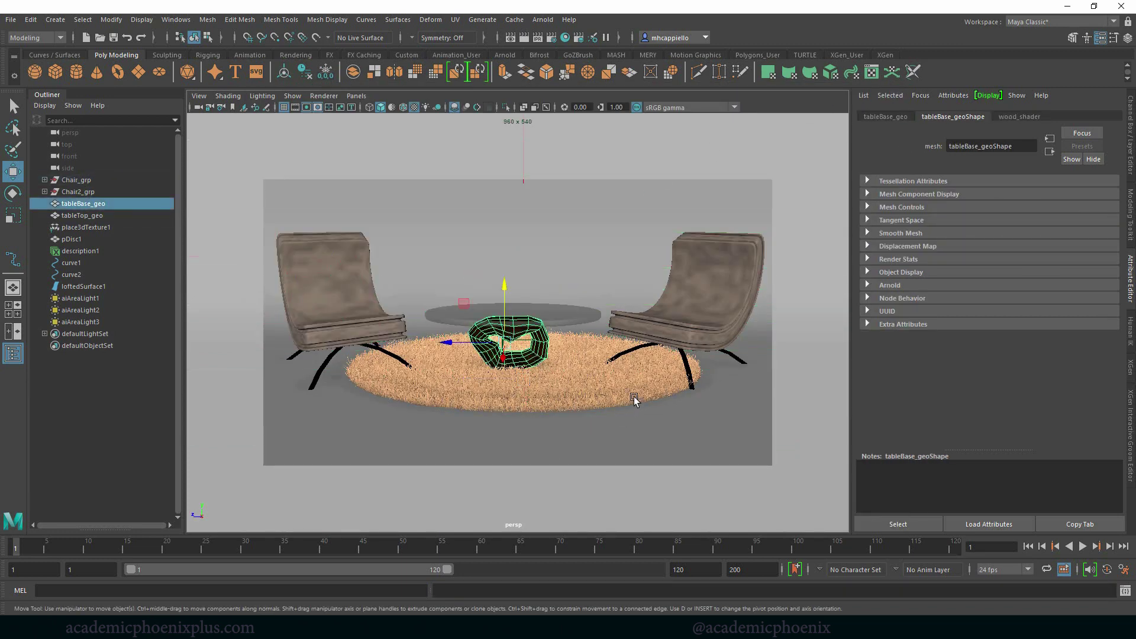
left_click(633, 391)
Maximize the front view and pan it so the chair sits low.
key("space")
key("space")
scroll(430, 392, "up", 3)
scroll(584, 248, "up", 3)
mouse_move(530, 374)
middle_mouse_down("alt")
mouse_move(672, 464)
mouse_move(617, 327)
middle_mouse_up("alt")
scroll(582, 256, "down", 3)
scroll(527, 250, "down", 3)
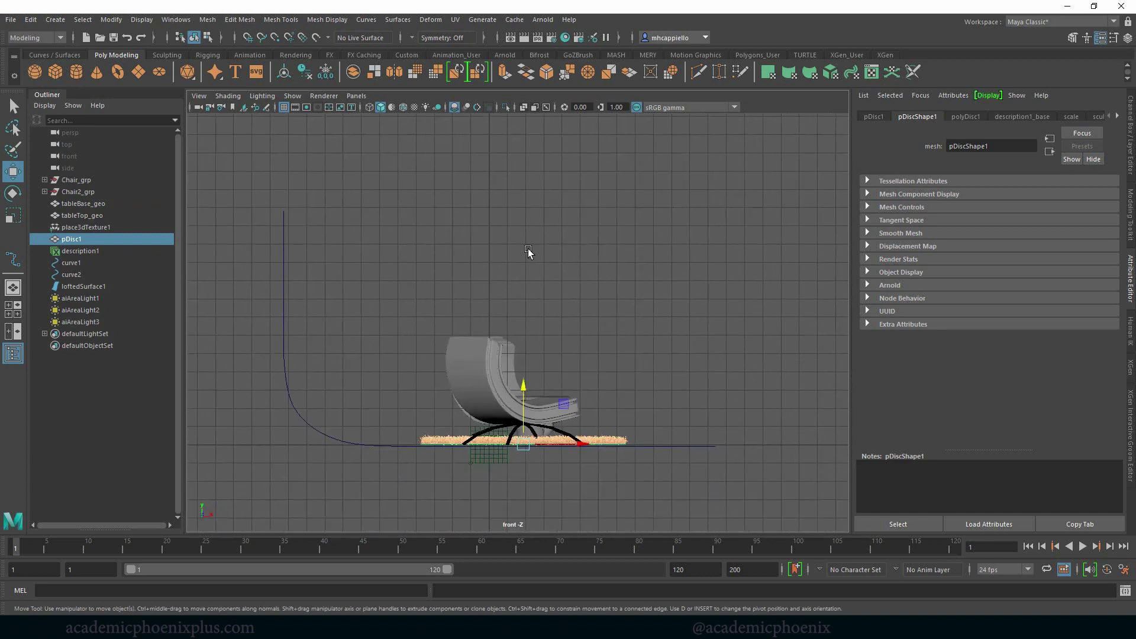
middle_click_drag(527, 249, 539, 352, "alt")
Choose the EP Curve Tool from Create > Curve Tools.
left_click(55, 18)
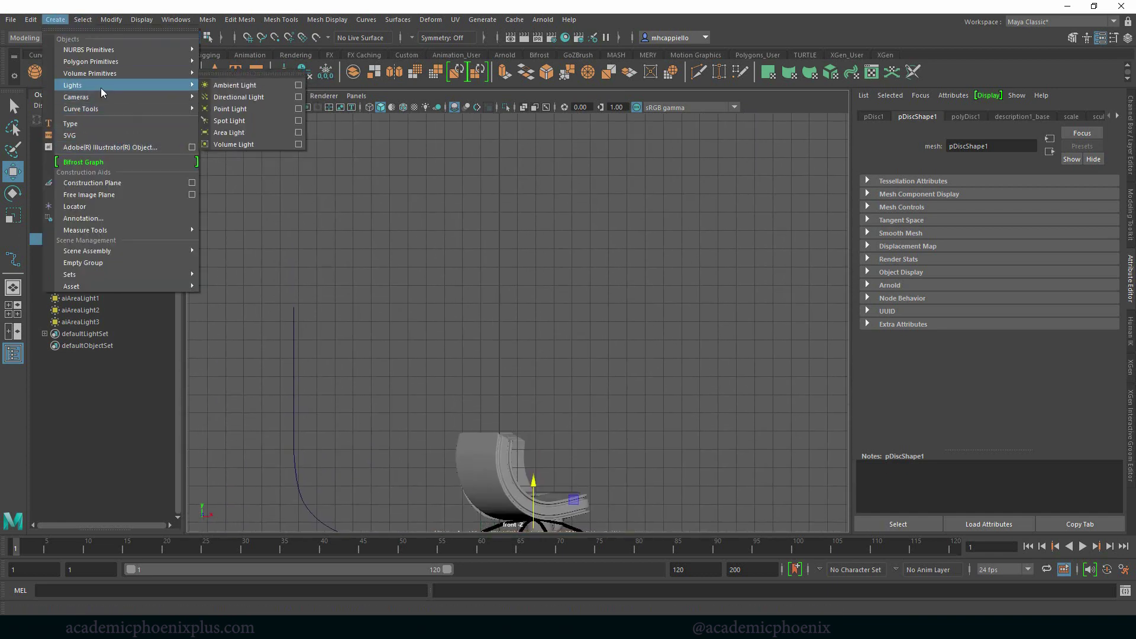
mouse_move(81, 109)
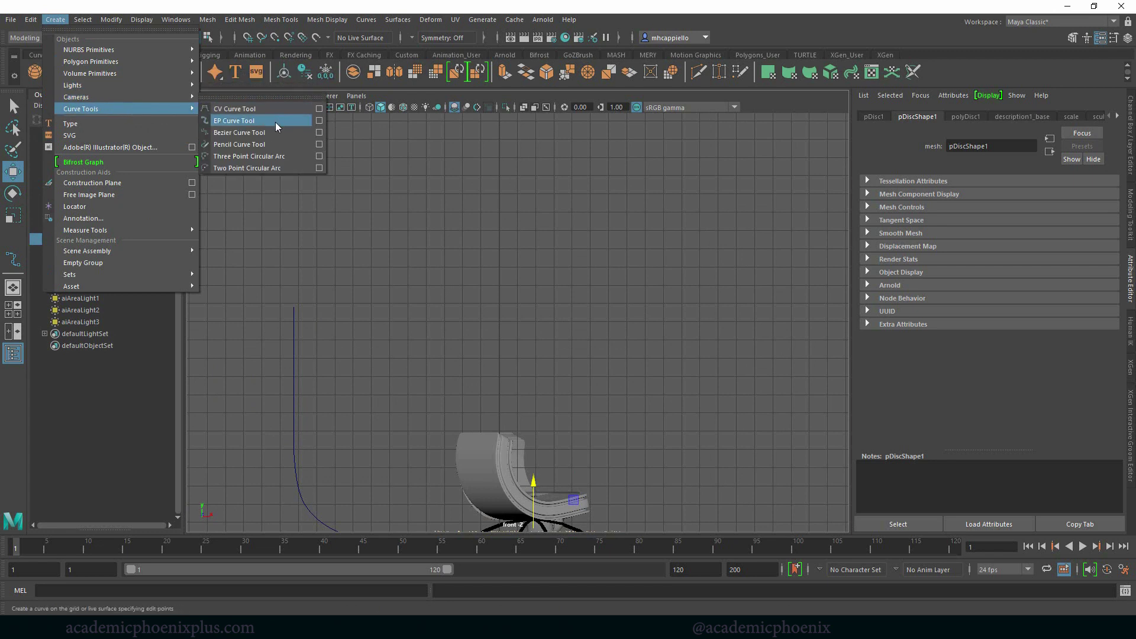
left_click(271, 111)
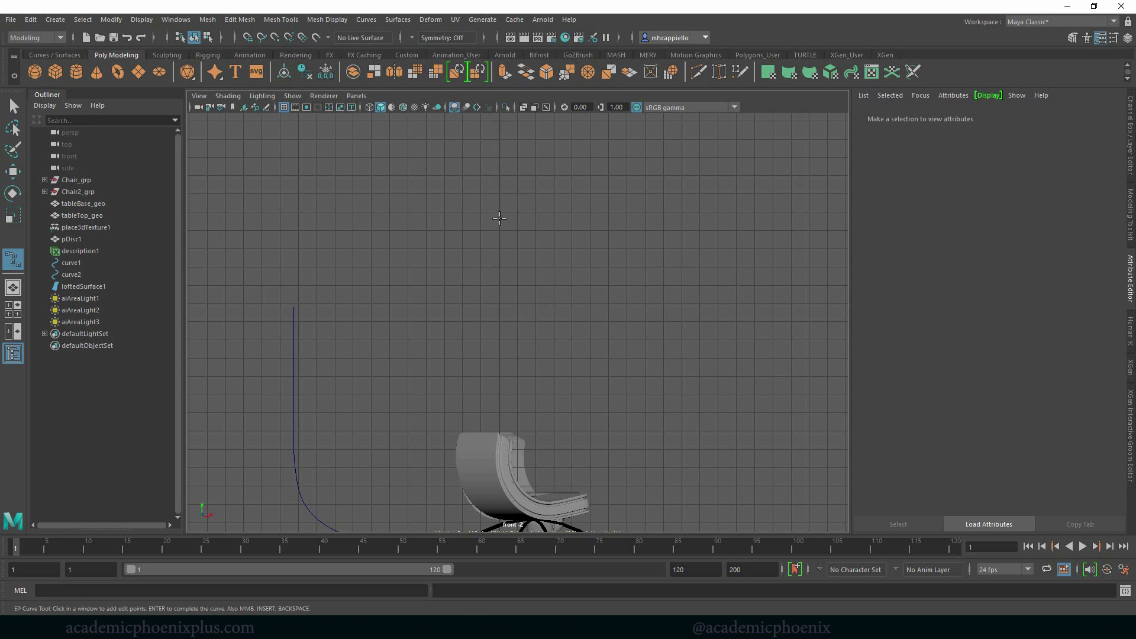
scroll(499, 364, "up", 3)
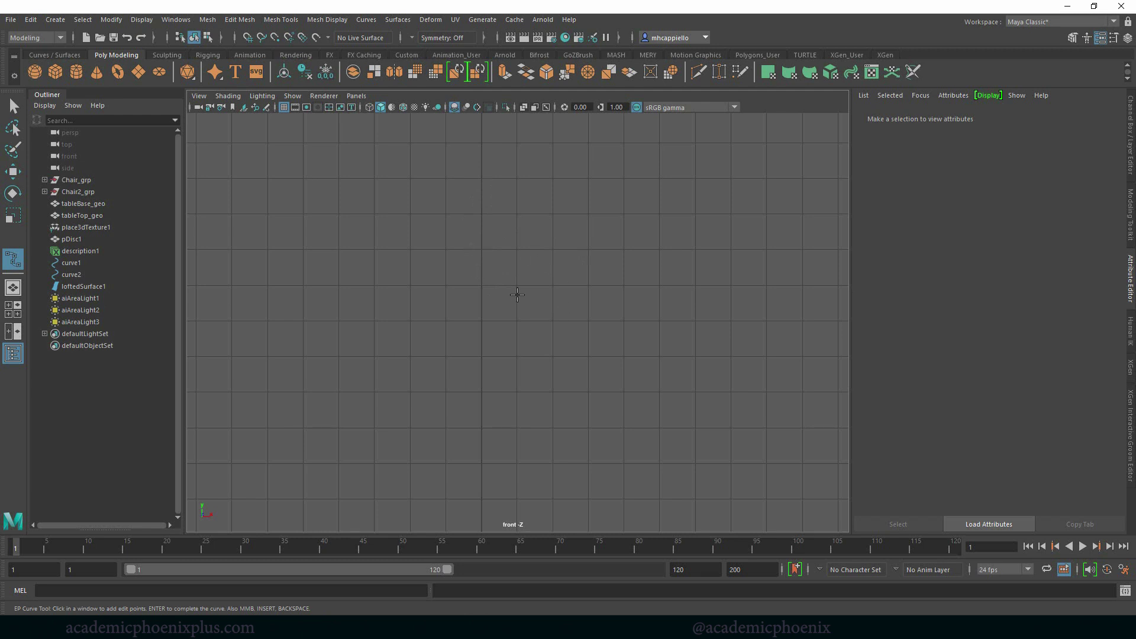
Trace eleven edit points along the vase's rounded top, body and base, completing curve3.
left_click(482, 286)
left_click(524, 288)
left_click(538, 256)
left_click(584, 274)
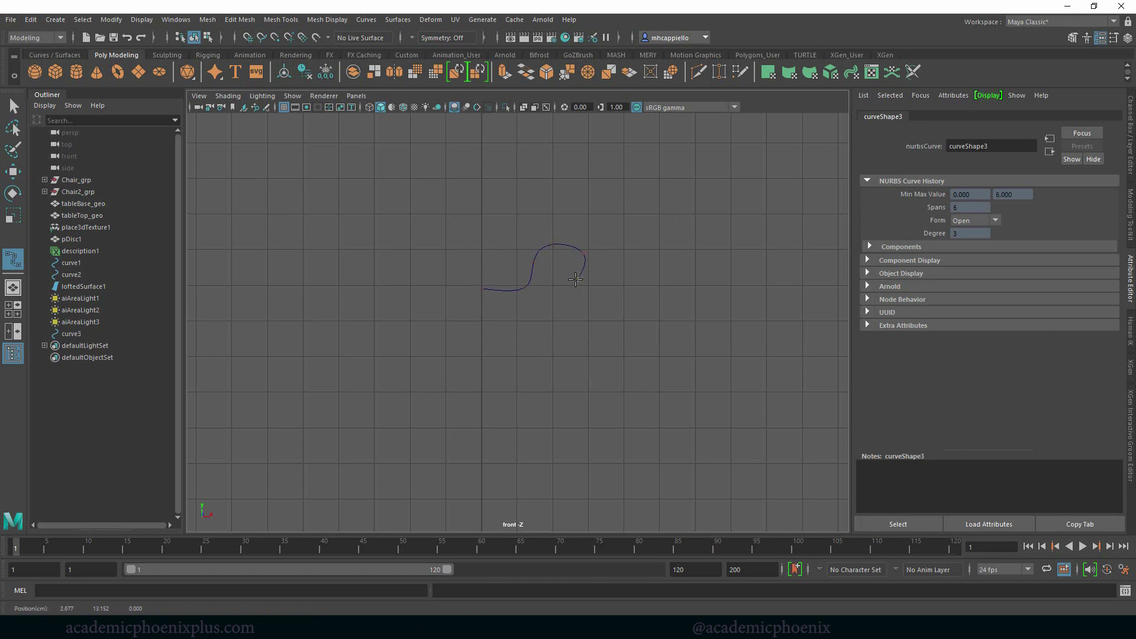
left_click(564, 292)
left_click(590, 332)
left_click(601, 362)
left_click(604, 395)
left_click(598, 423)
left_click(552, 446)
left_click(519, 450)
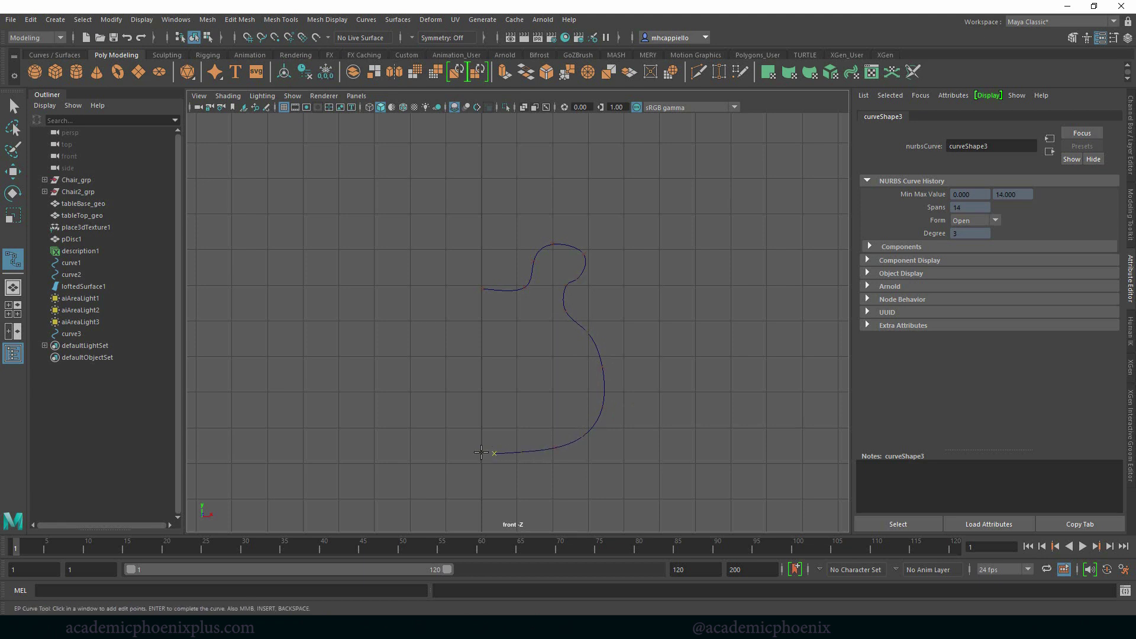
key("Return")
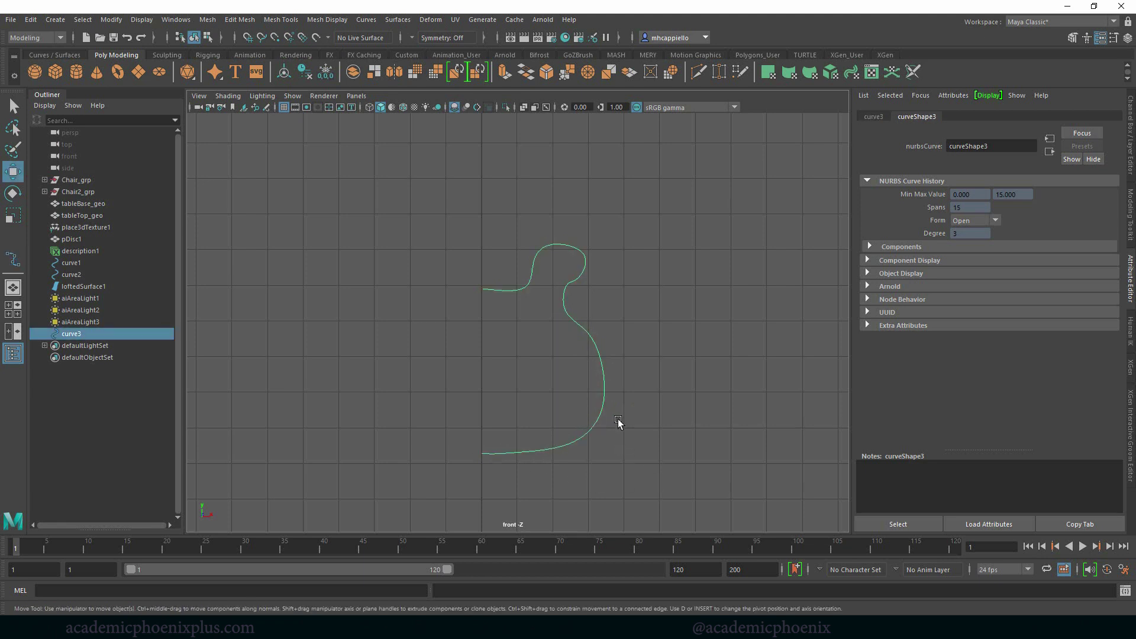
Scale curve3's bottom-end control vertices flat in Y, then return to Object Mode.
right_click_drag(603, 336, 532, 335)
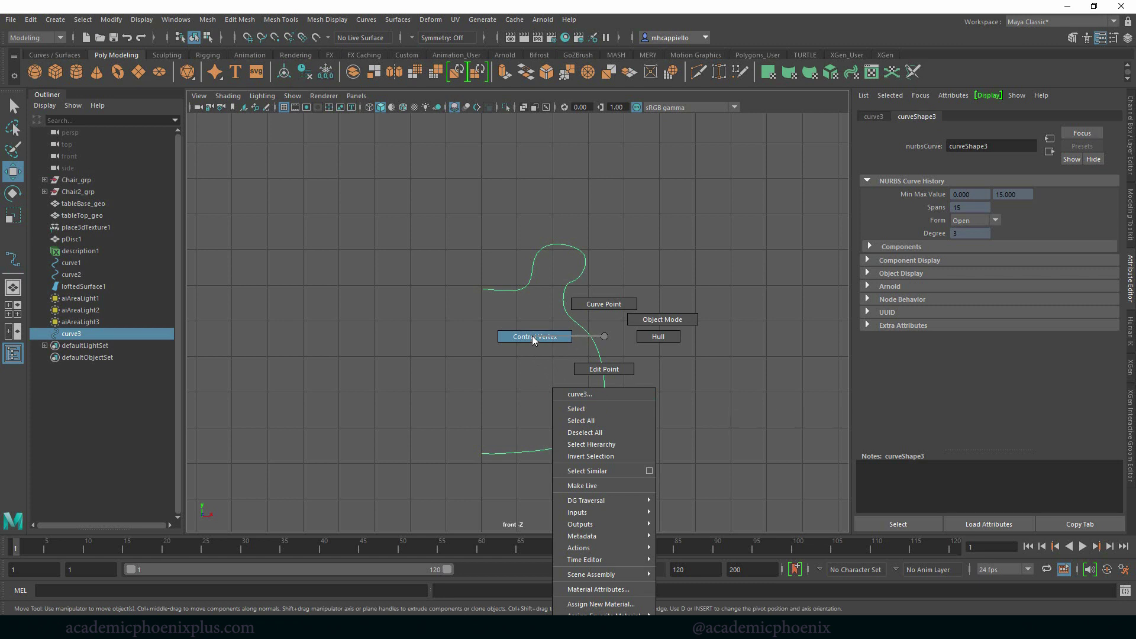
left_click_drag(465, 431, 517, 459)
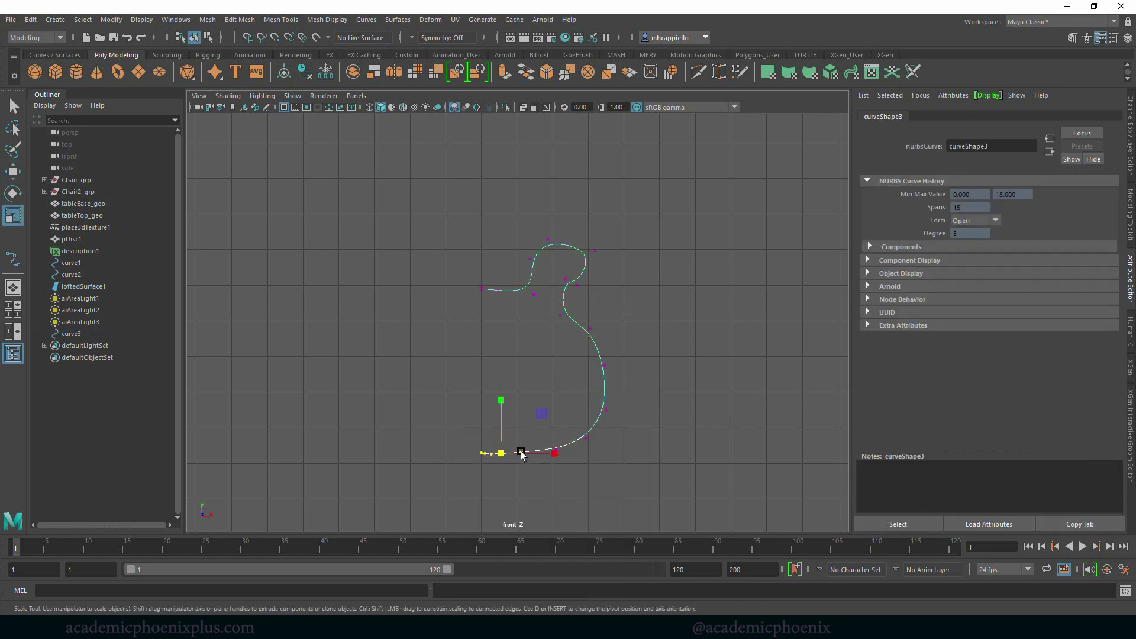
key("r")
left_click_drag(503, 408, 507, 459)
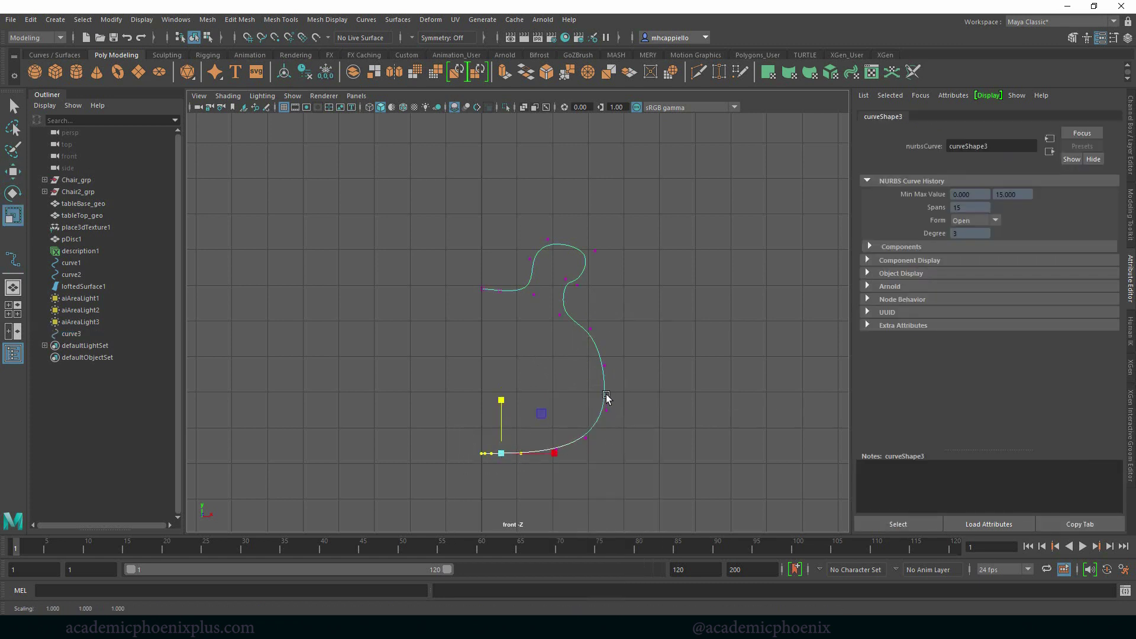
right_click_drag(604, 396, 660, 330)
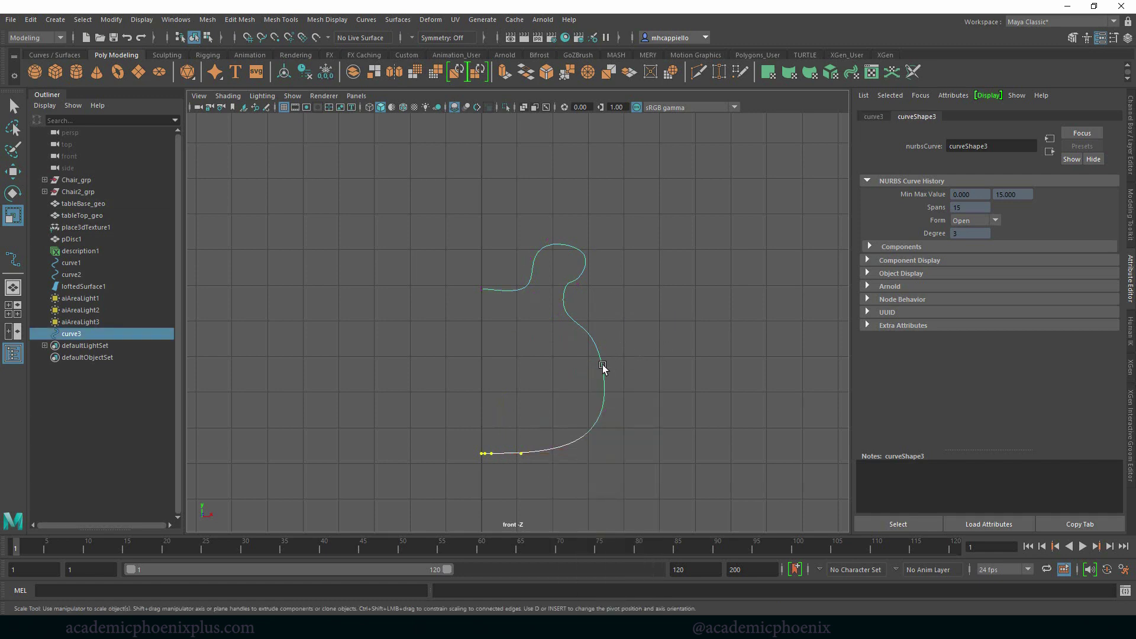
Switch to the perspective view and frame the lounge scene.
key("space")
key("space")
scroll(631, 301, "down", 3)
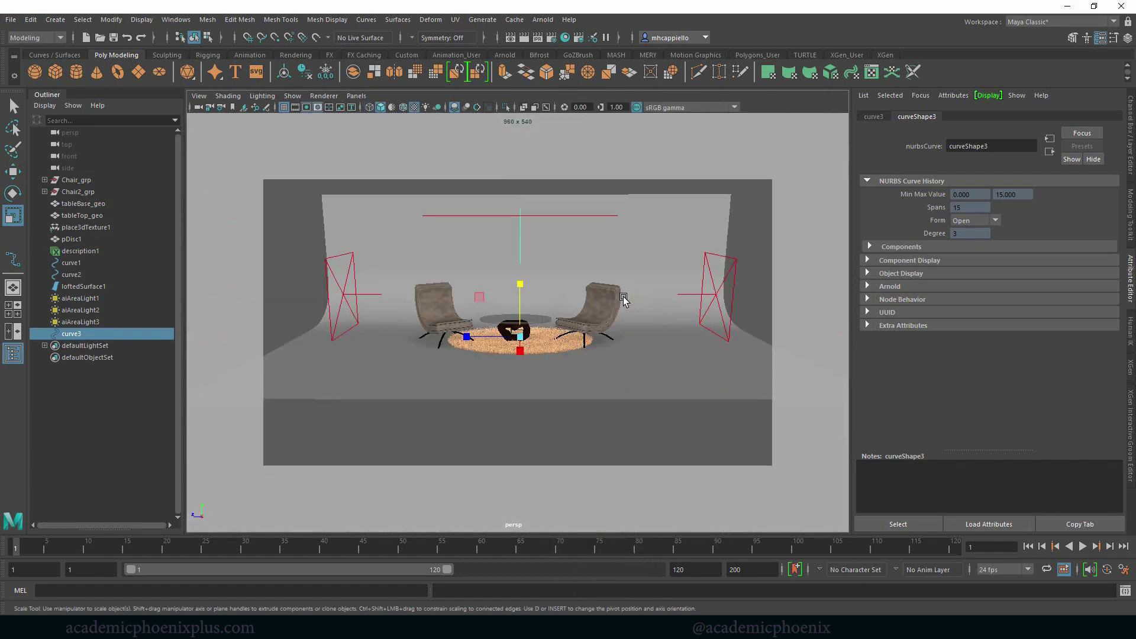
key("f")
mouse_move(669, 278)
left_mouse_down("alt")
mouse_move(545, 292)
mouse_move(576, 256)
mouse_move(601, 271)
mouse_move(575, 318)
left_mouse_up("alt")
key("bracketleft")
key("bracketleft")
key("bracketleft")
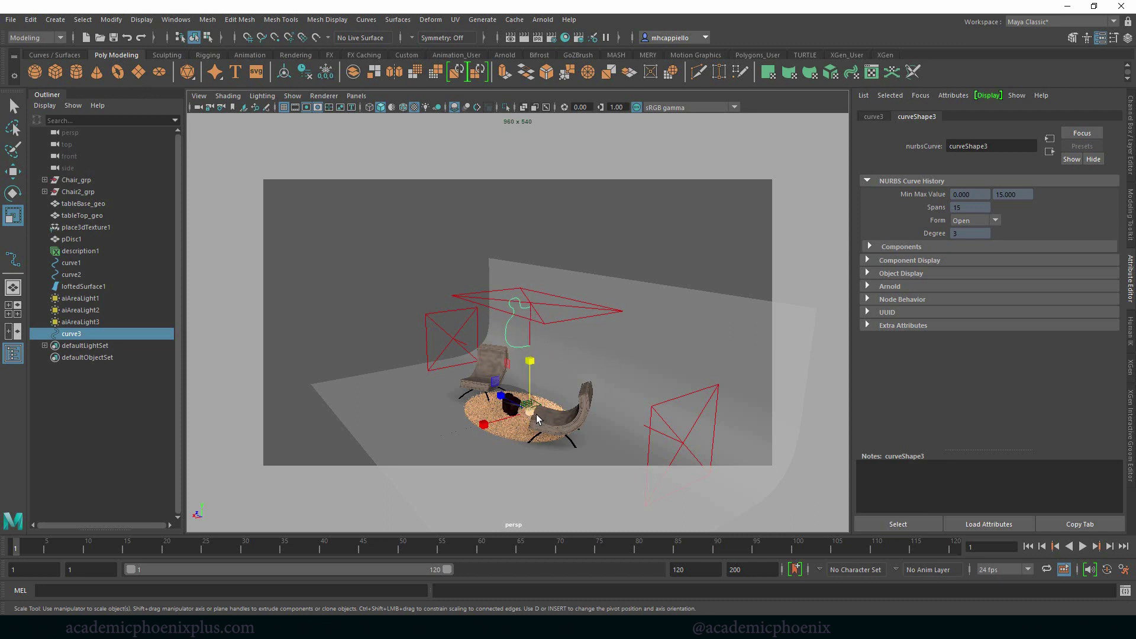
Move curve3 left away from the lights and hide the Resolution Gate.
left_click(285, 72)
key("f")
left_click_drag(648, 355, 605, 348, "alt")
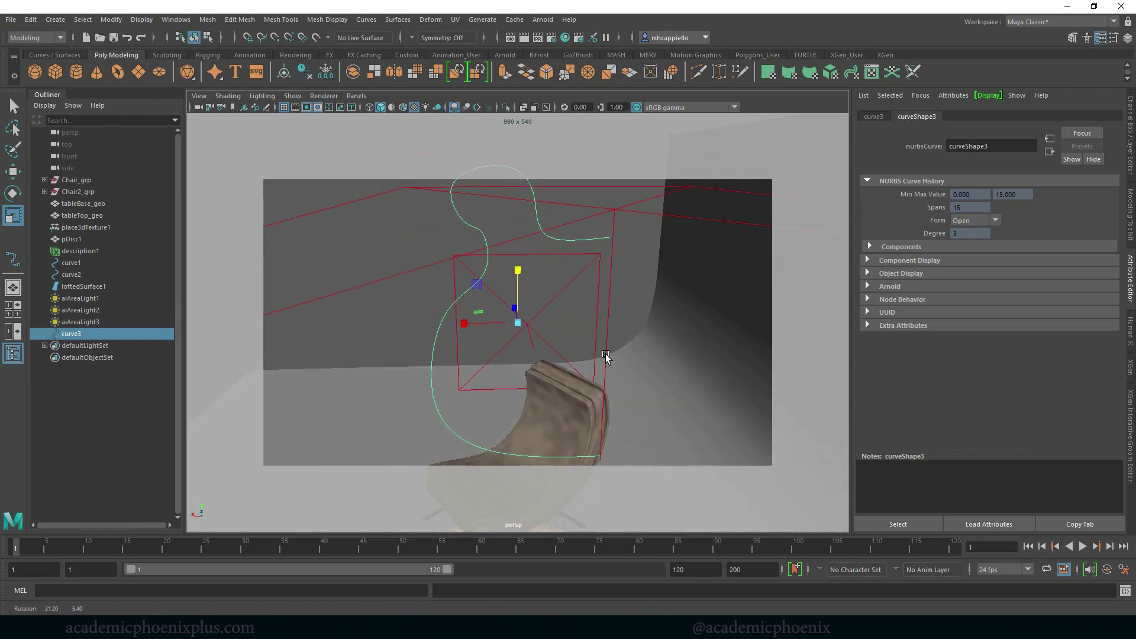
scroll(606, 347, "down", 5)
key("w")
left_click_drag(469, 322, 395, 317)
key("f")
left_click(317, 108)
mouse_move(592, 325)
left_mouse_down("alt")
mouse_move(485, 303)
mouse_move(589, 284)
left_mouse_up("alt")
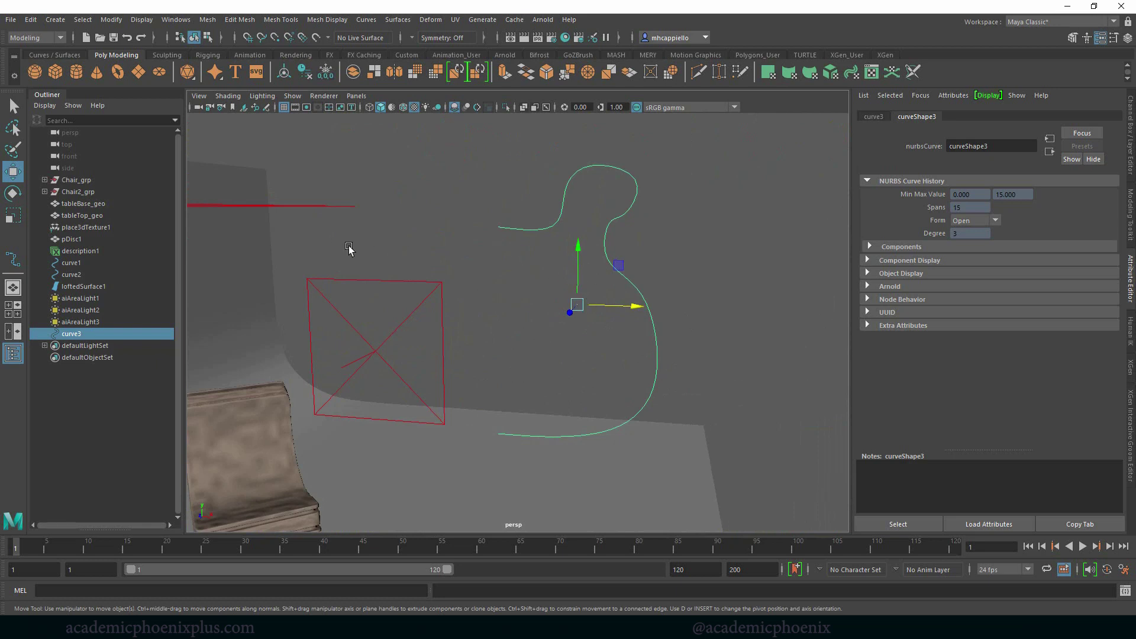
left_click(53, 55)
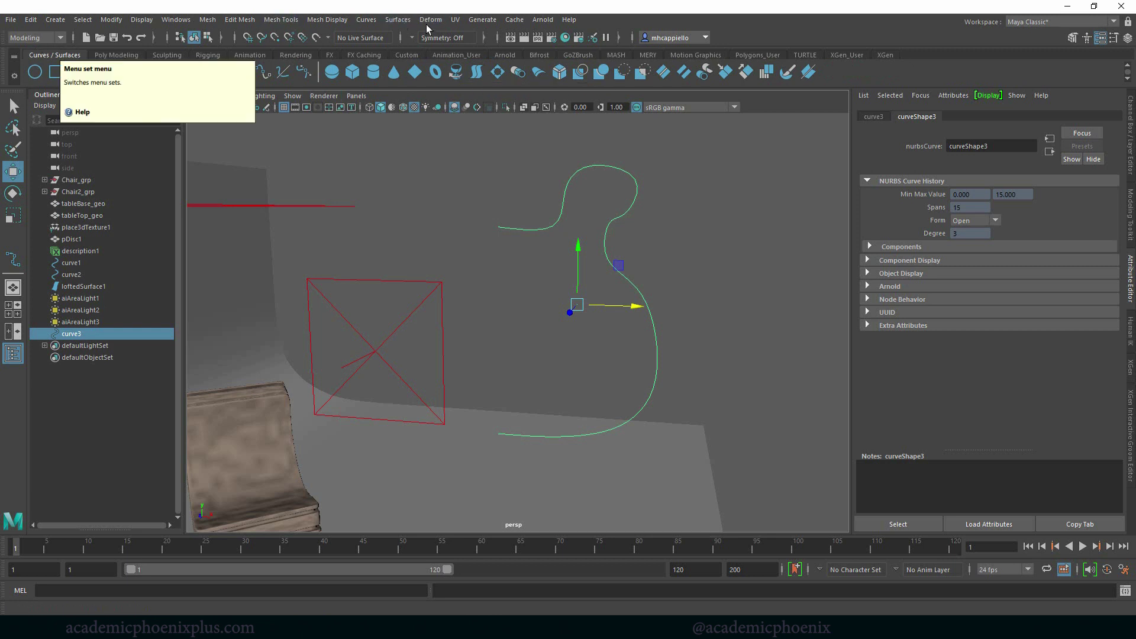
left_click(397, 19)
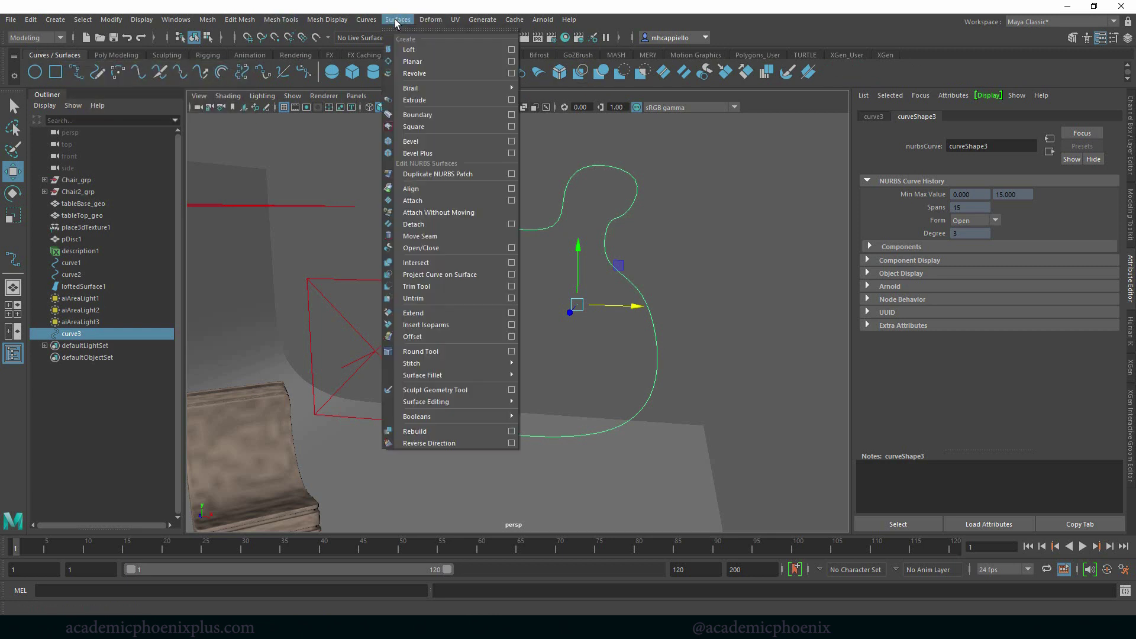
left_click(437, 74)
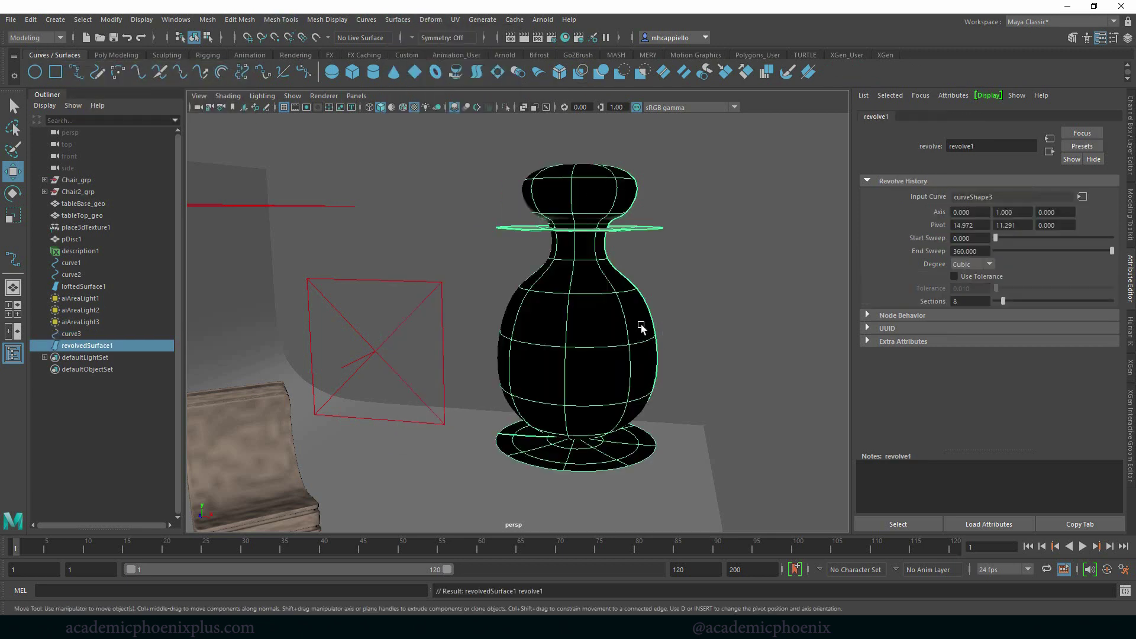
mouse_move(640, 323)
left_mouse_down("alt")
mouse_move(704, 271)
mouse_move(632, 292)
mouse_move(666, 329)
left_mouse_up("alt")
scroll(621, 303, "down", 3)
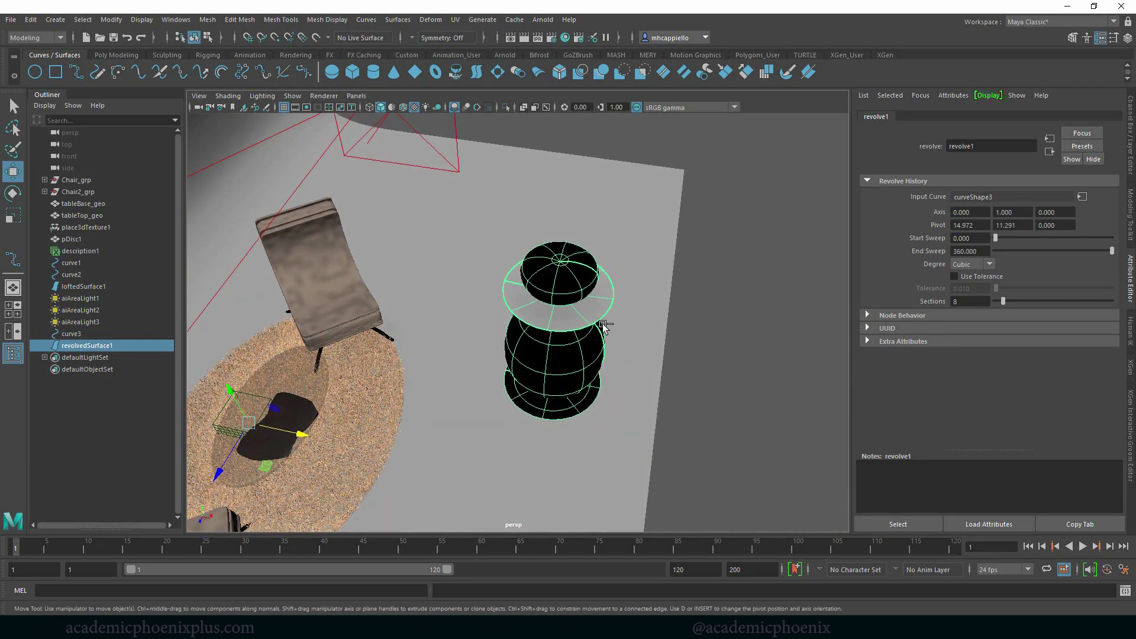
key("Delete")
mouse_move(601, 332)
left_mouse_down("alt")
mouse_move(573, 324)
mouse_move(603, 312)
left_mouse_up("alt")
Drag curve3's pivot left and upward in pivot-edit mode.
left_click(554, 310)
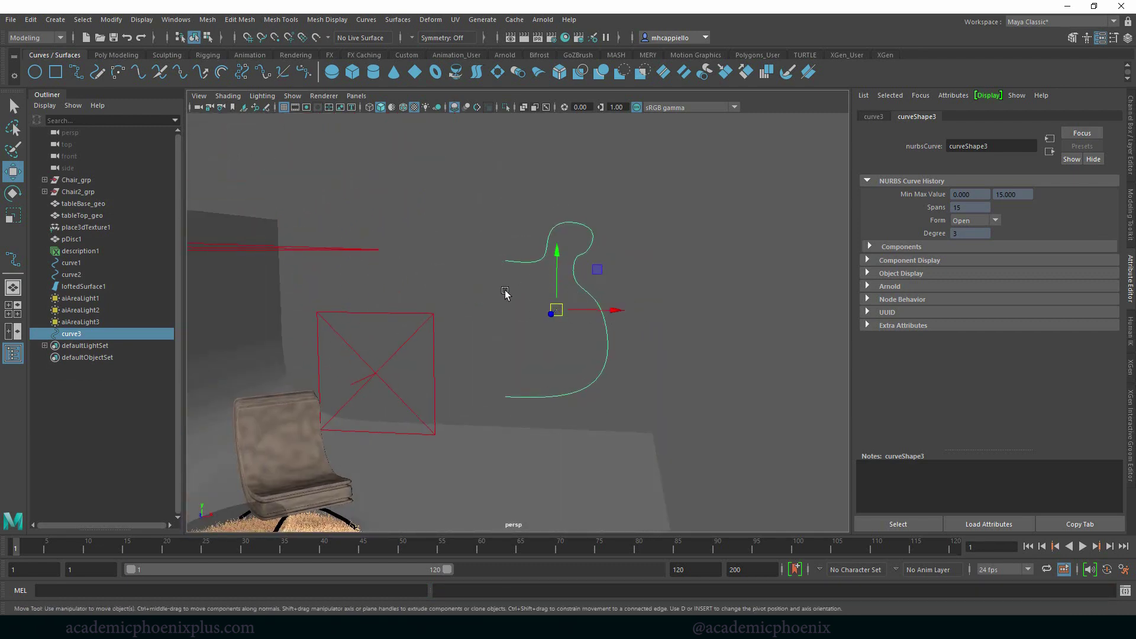
key("d")
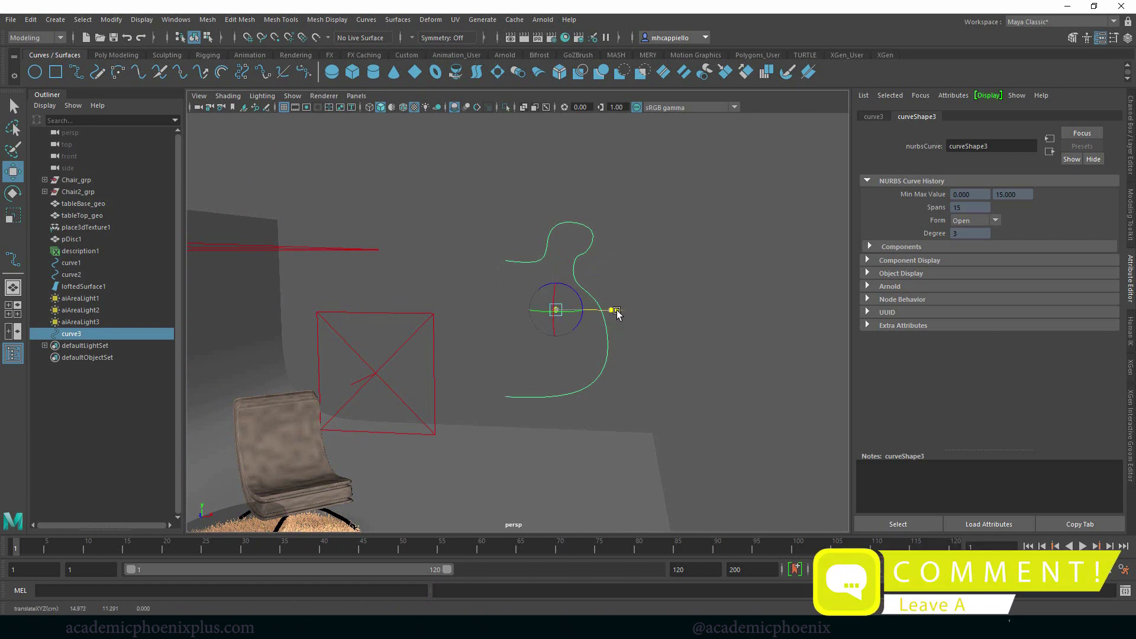
left_click_drag(614, 312, 567, 312)
left_click_drag(508, 258, 507, 210)
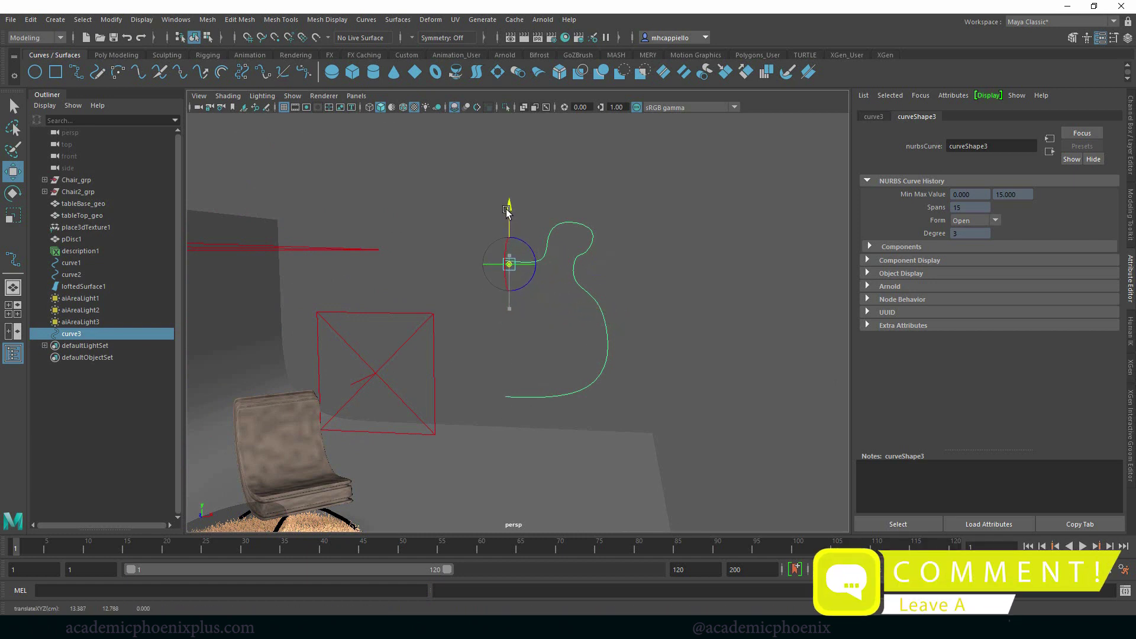
key("d")
scroll(533, 323, "up", 3)
scroll(541, 346, "up", 2)
scroll(535, 333, "up", 2)
scroll(515, 325, "up", 1)
key("d")
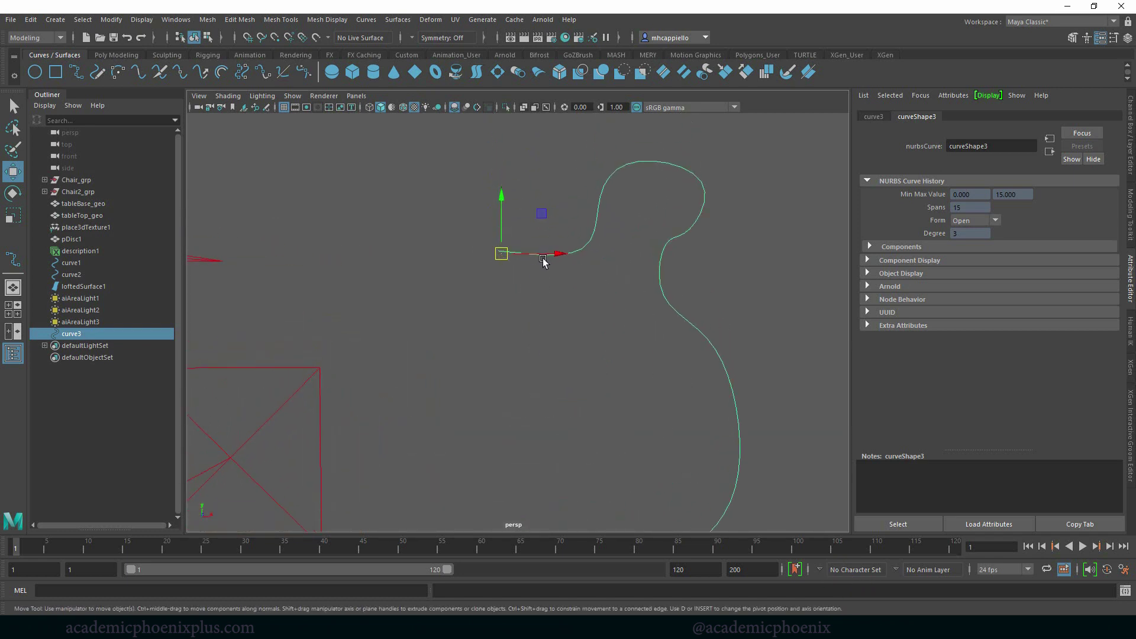
Snap curve3's pivot along the curve onto its open endpoint.
key("d")
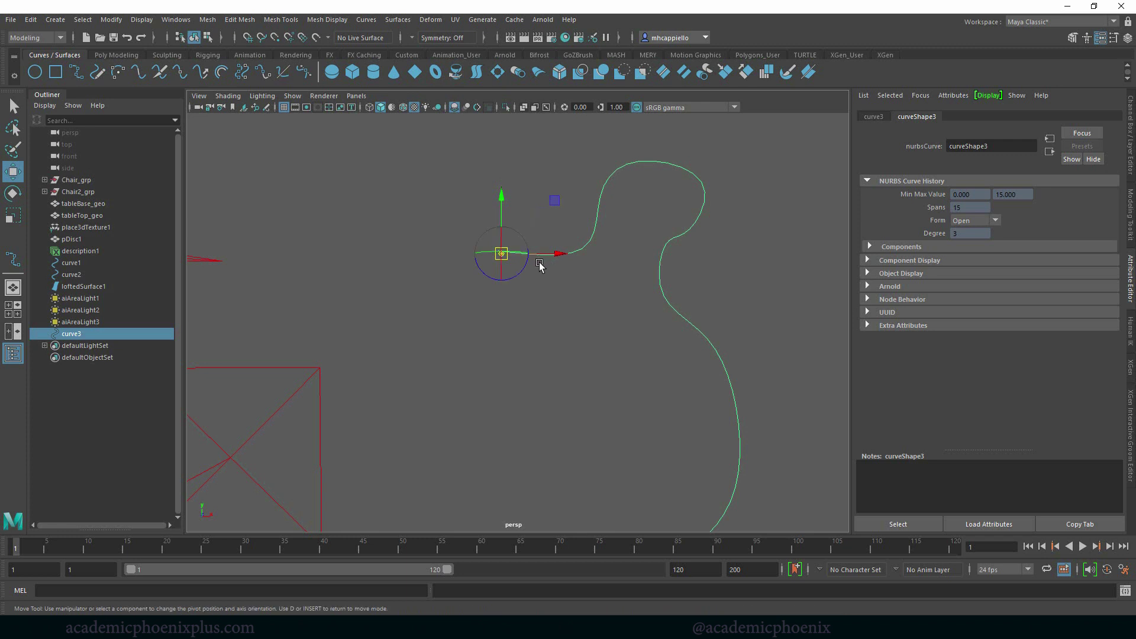
key("c")
mouse_move(576, 241)
middle_mouse_down()
mouse_move(695, 220)
mouse_move(605, 215)
mouse_move(704, 182)
mouse_move(571, 229)
mouse_move(426, 254)
middle_mouse_up()
key("d")
left_click_drag(641, 290, 617, 315, "alt")
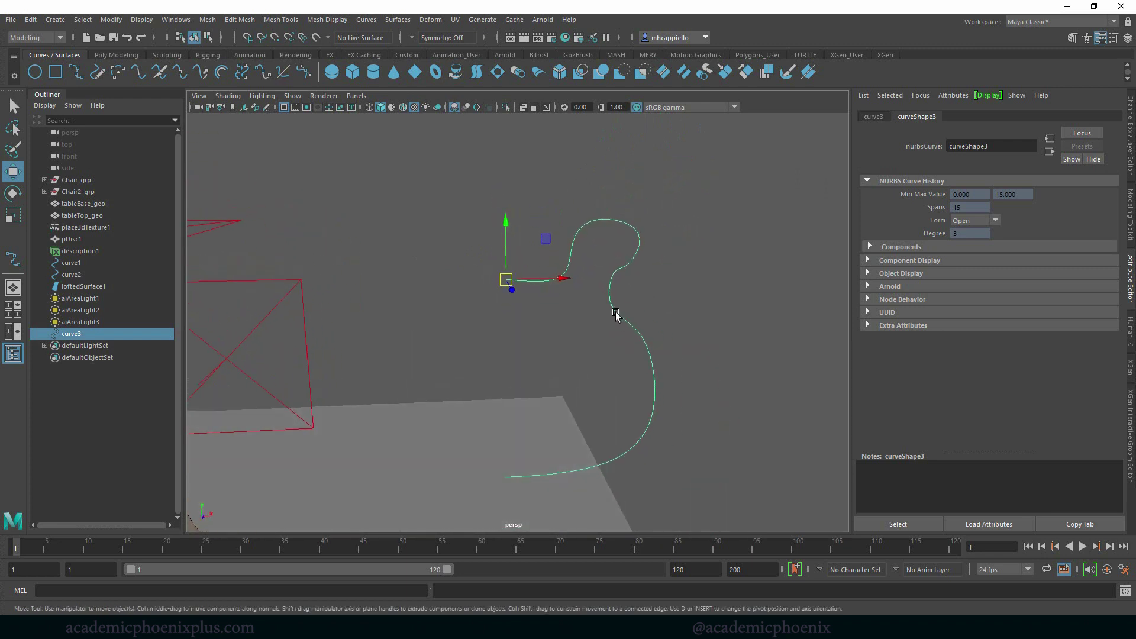
key("d")
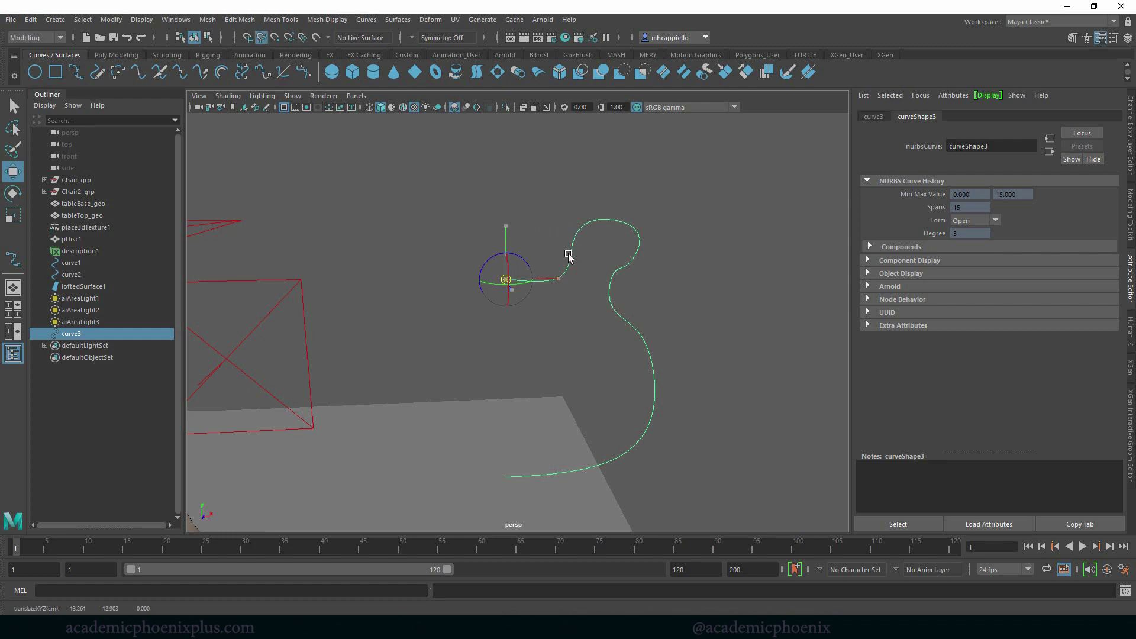
mouse_move(568, 258)
middle_mouse_down()
mouse_move(560, 298)
mouse_move(439, 297)
middle_mouse_up()
key("d")
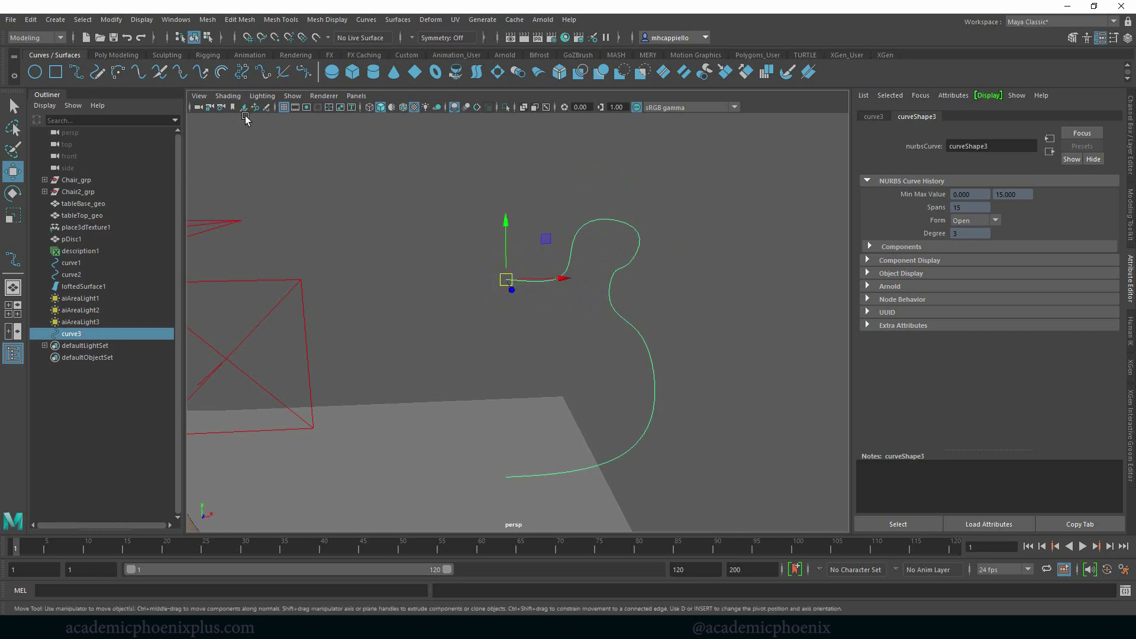
Revolve curve3 into revolvedSurface1 and orbit to view the vase in the room.
left_click(458, 74)
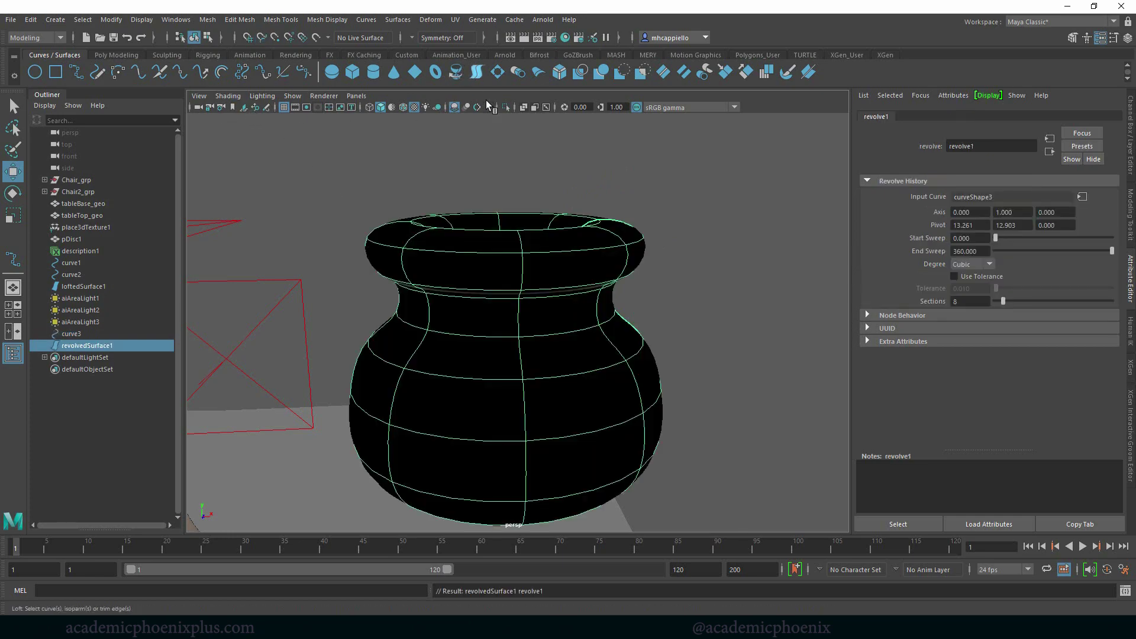
left_click_drag(532, 145, 632, 212, "alt")
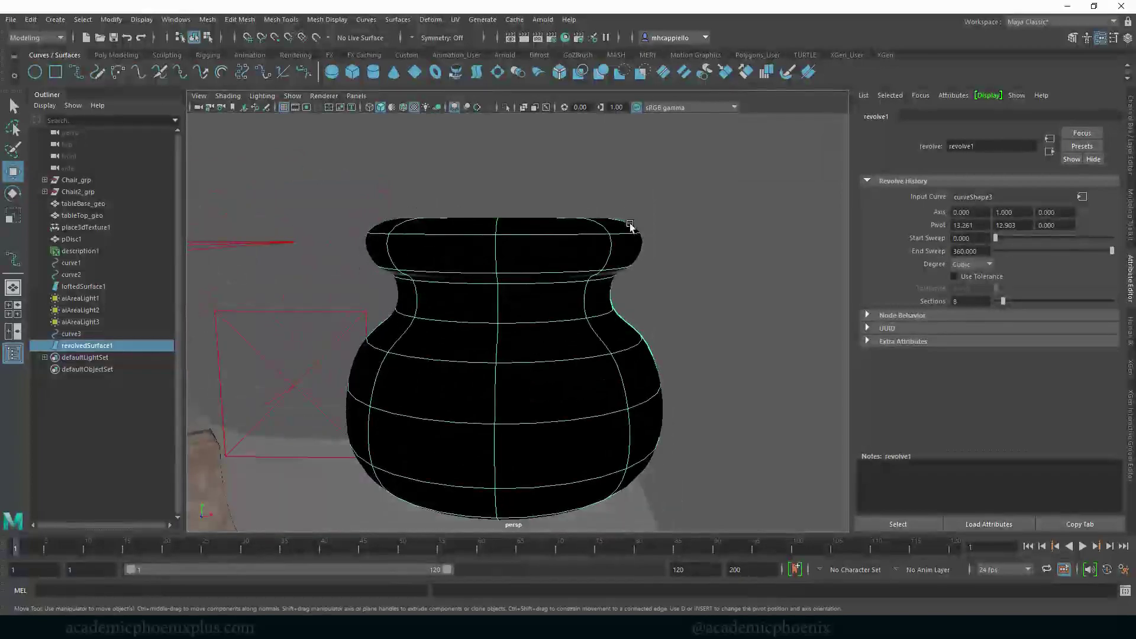
scroll(632, 240, "down", 3)
mouse_move(634, 270)
left_mouse_down("alt")
mouse_move(477, 288)
mouse_move(730, 297)
left_mouse_up("alt")
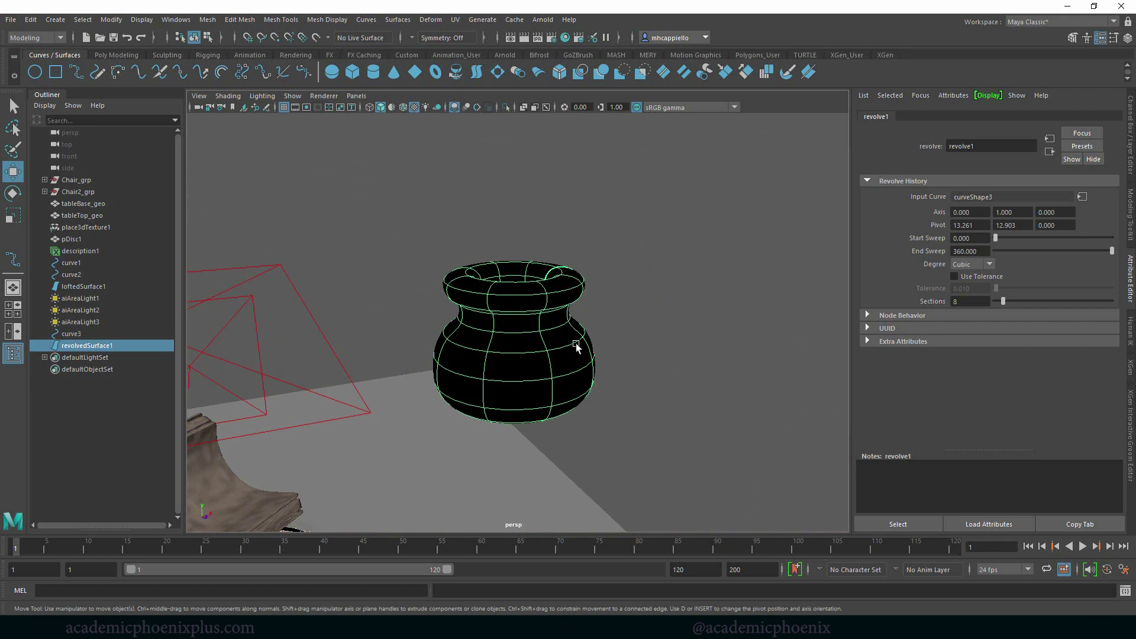
Reverse the vase surface's direction from the Surfaces menu.
left_click(550, 348)
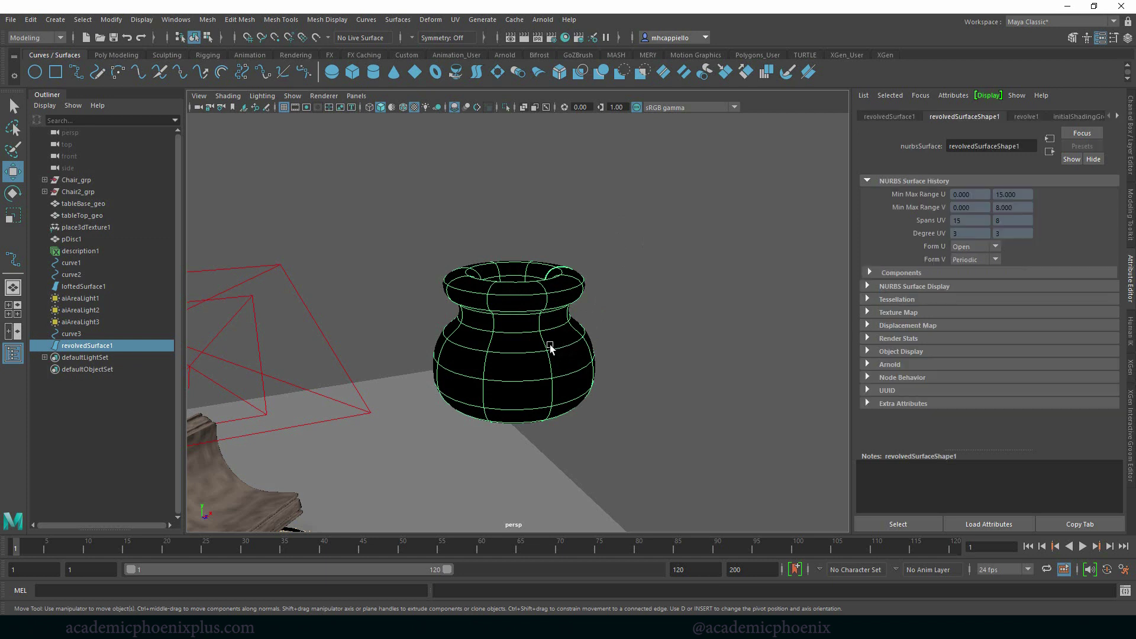
left_click(394, 20)
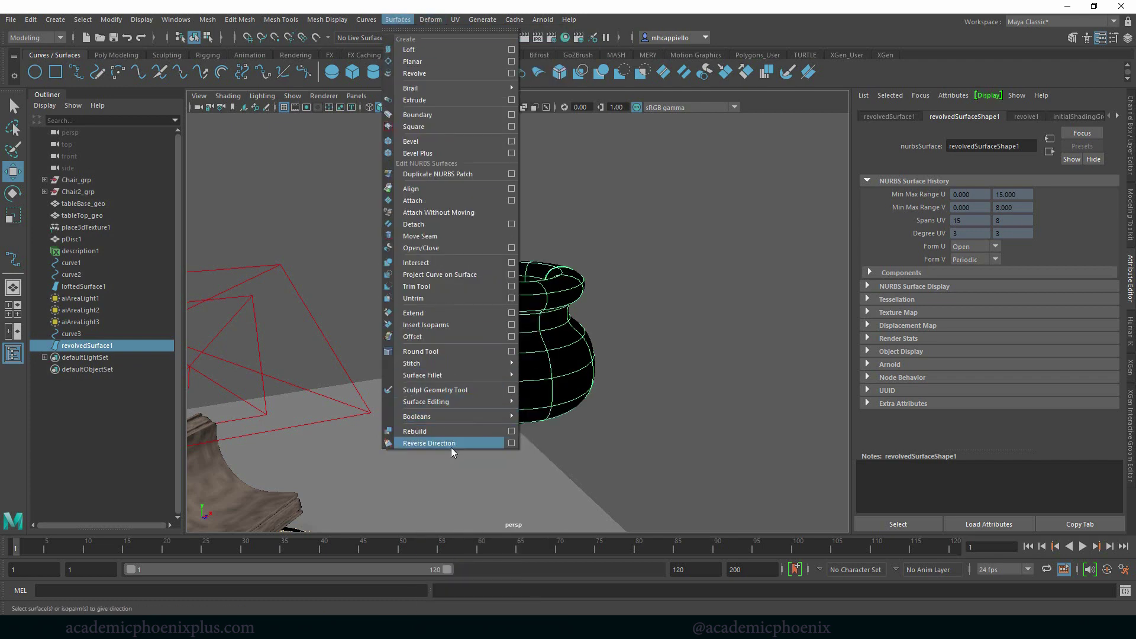
left_click(452, 442)
scroll(573, 307, "down", 2)
scroll(552, 337, "down", 2)
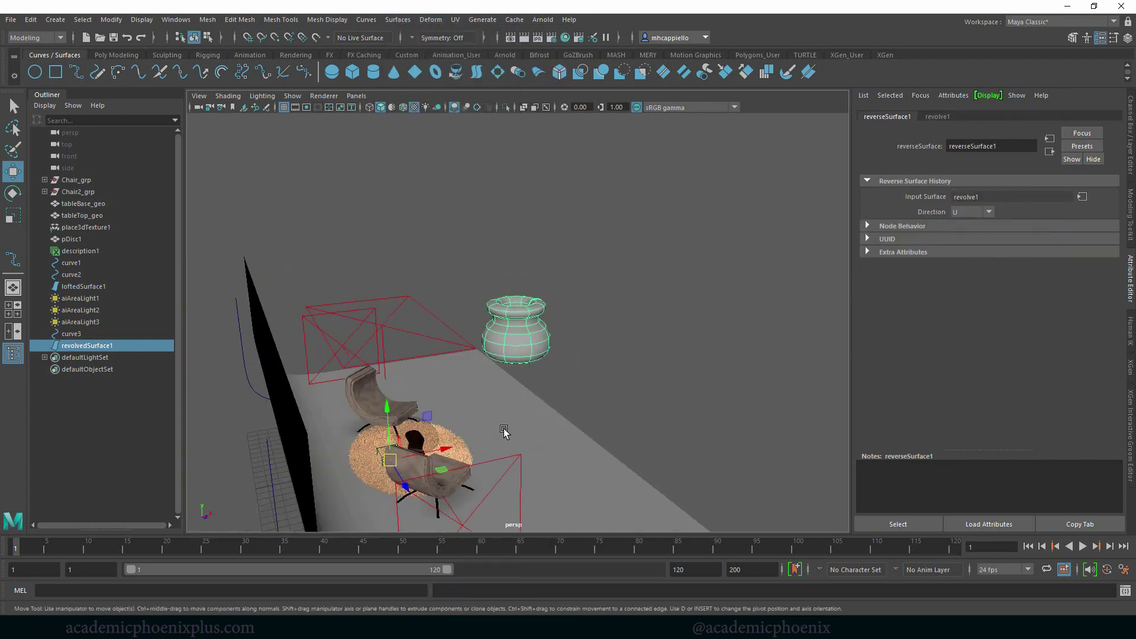
Undo the accidental move, scale the vase down and freeze its transformations.
key("ctrl+z")
key("ctrl+z")
left_click(117, 55)
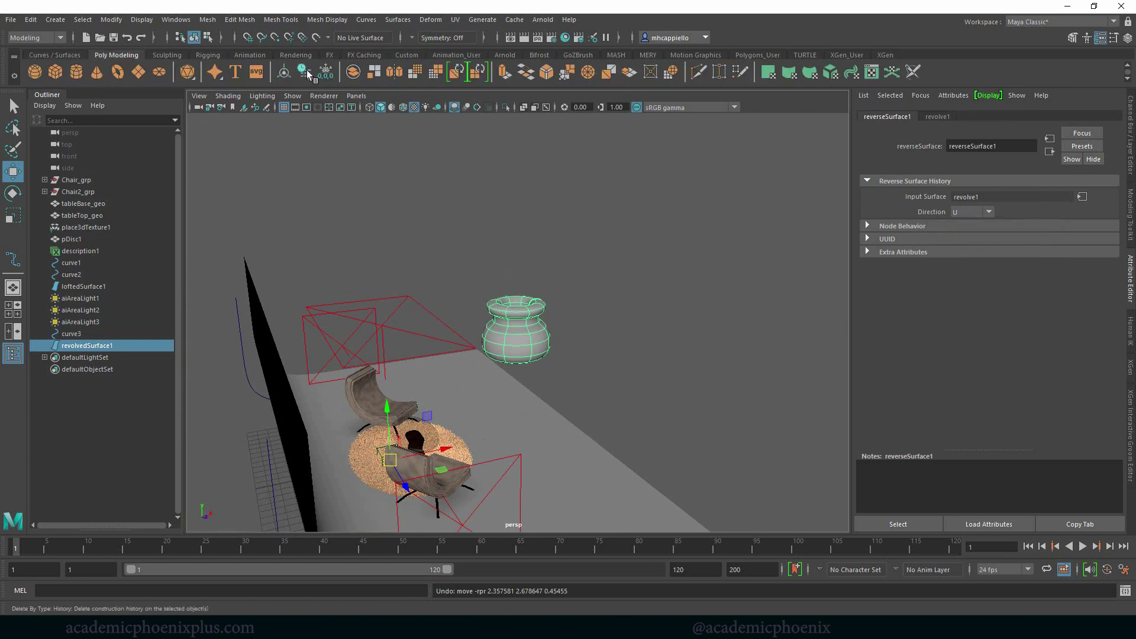
key("e")
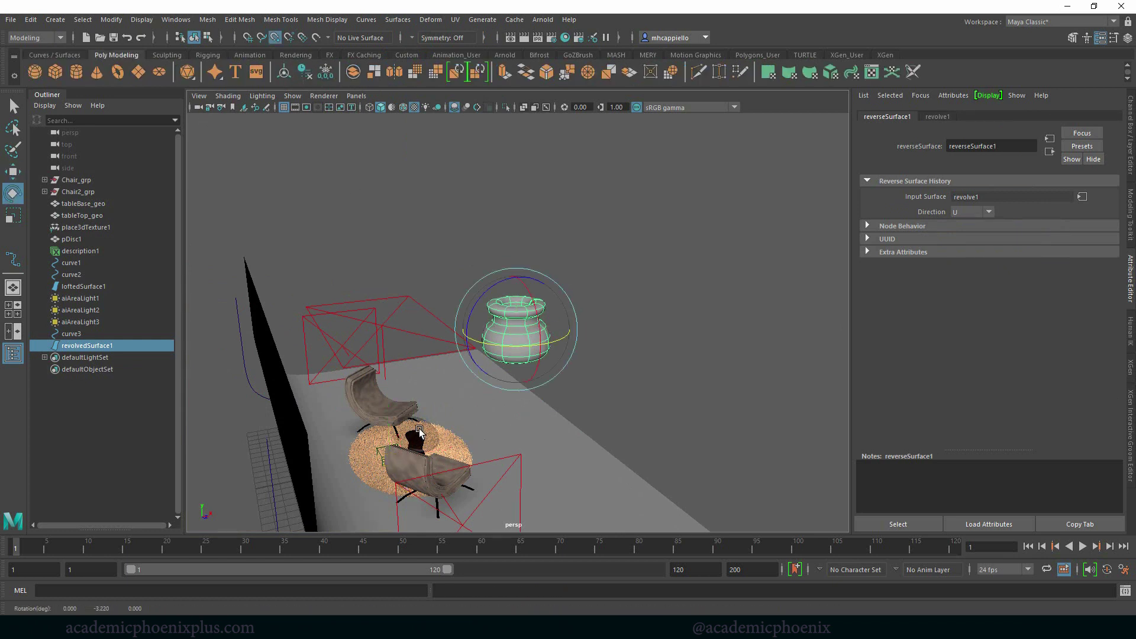
key("w")
key("shift+z")
key("r")
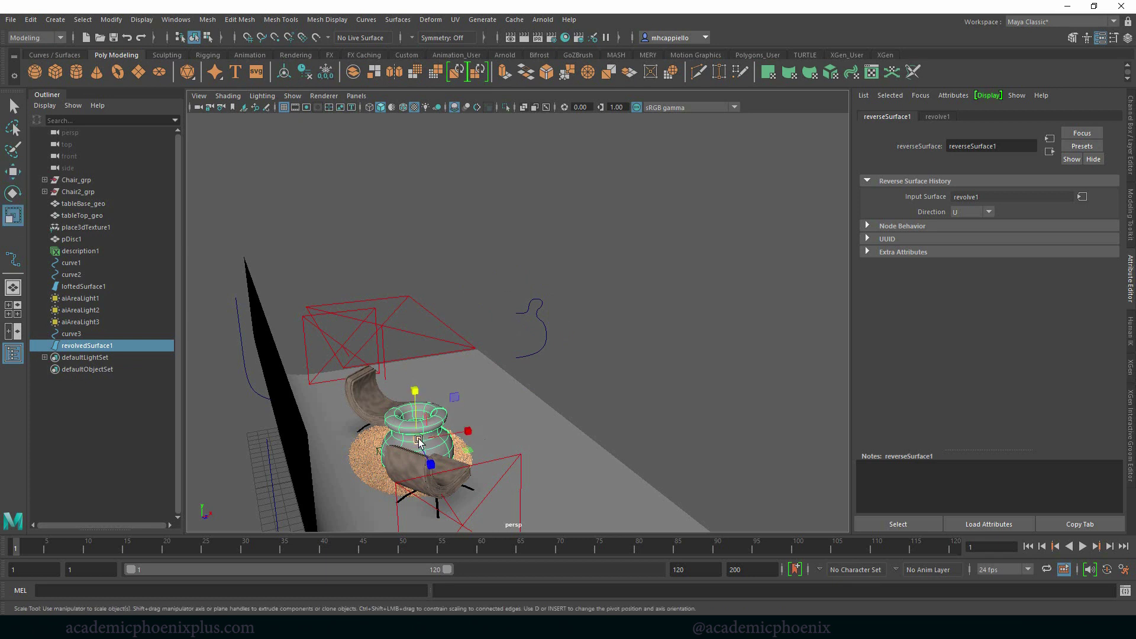
left_click_drag(416, 441, 382, 444)
left_click(322, 72)
Delete the leftover profile and lofting curves, then frame the vase.
left_click_drag(481, 267, 571, 325)
left_click(463, 356)
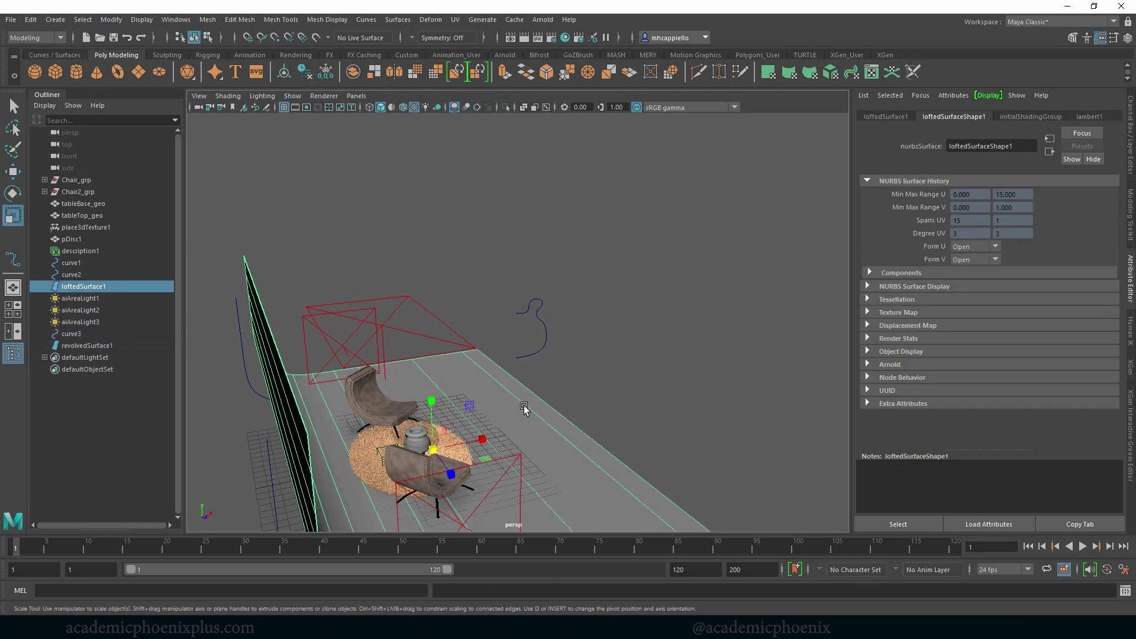
left_click(325, 71)
left_click(529, 306)
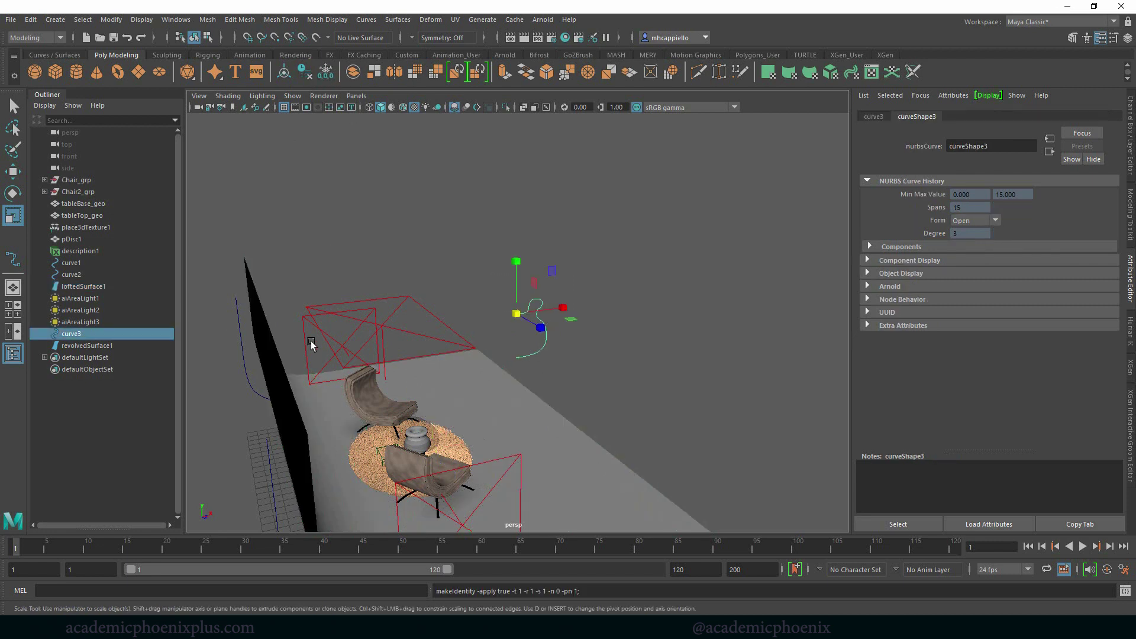
left_click(258, 488)
left_click(249, 385)
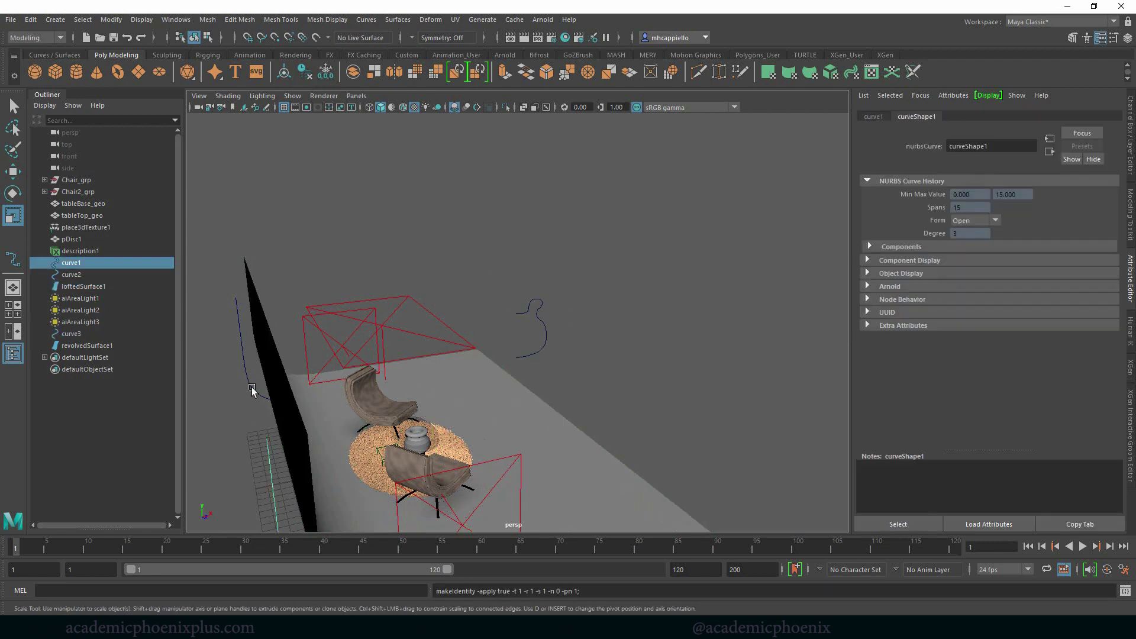
key("Delete")
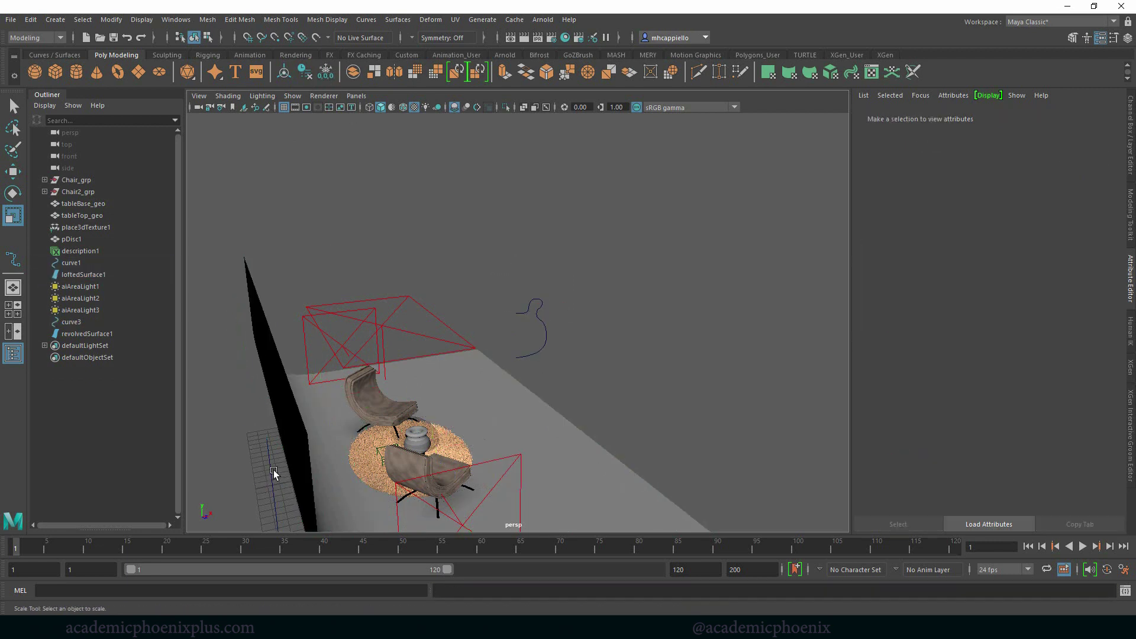
left_click(533, 311)
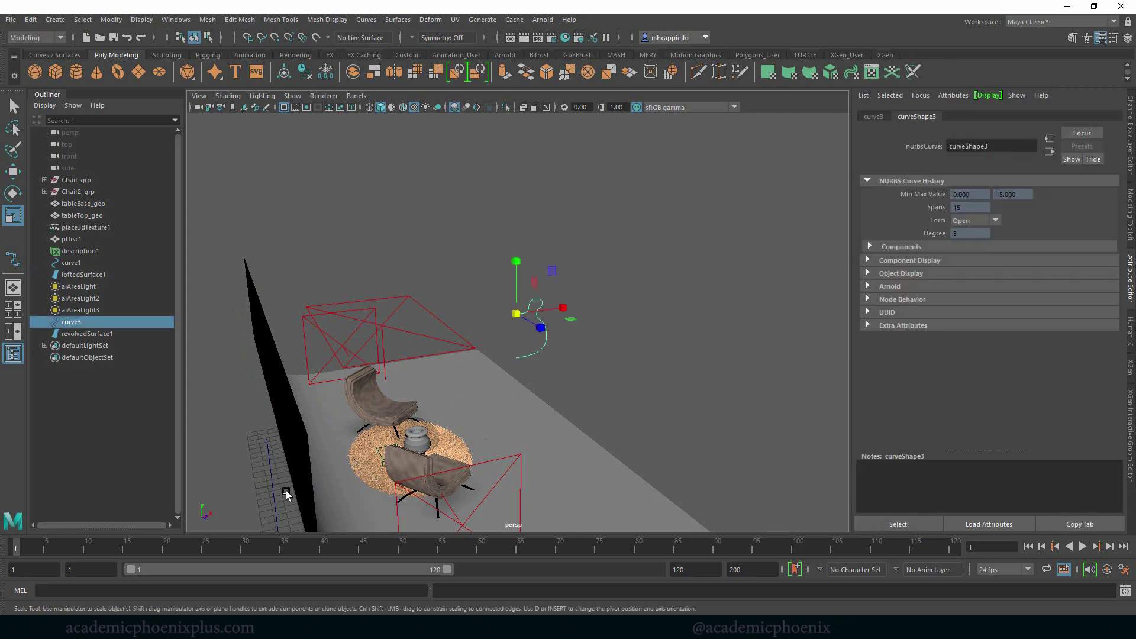
key("Delete")
left_click(412, 435)
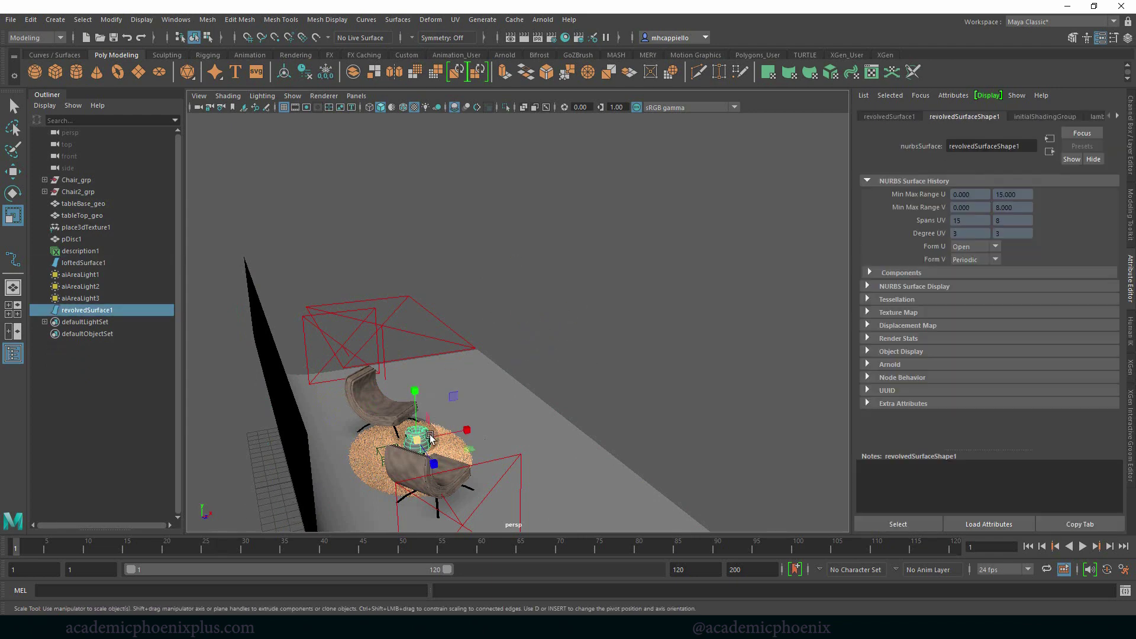
key("f")
mouse_move(463, 437)
left_mouse_down("alt")
mouse_move(600, 350)
mouse_move(521, 367)
mouse_move(533, 338)
left_mouse_up("alt")
Raise the vase, move its pivot to the base and shrink it evenly.
key("w")
left_click_drag(515, 266, 504, 193)
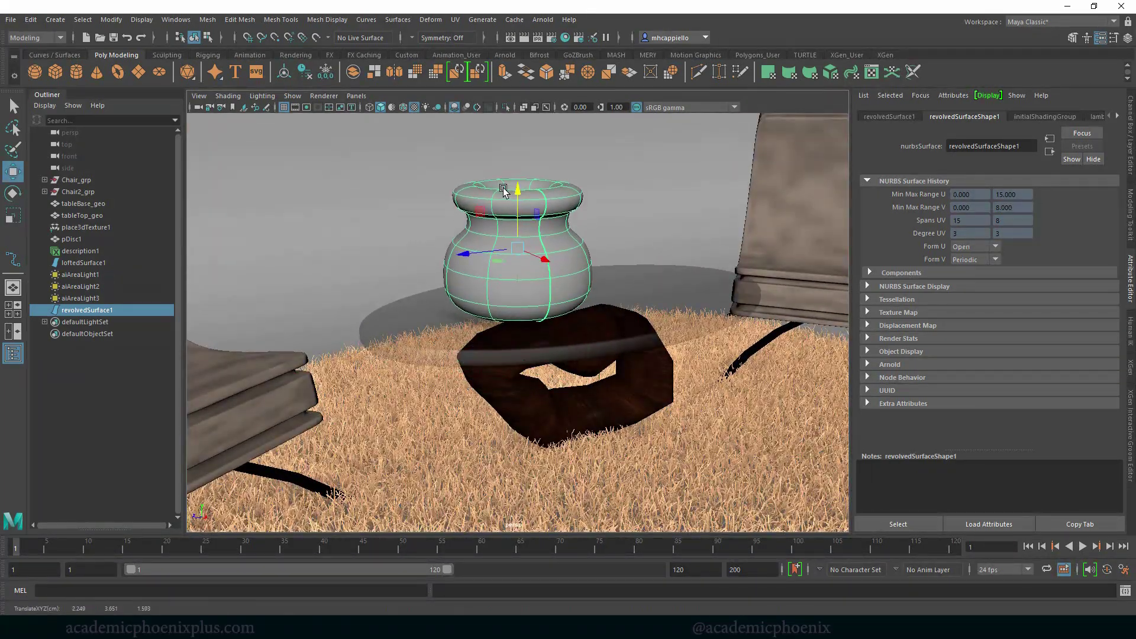
key("d")
key("d")
key("d")
left_click_drag(518, 196, 513, 258)
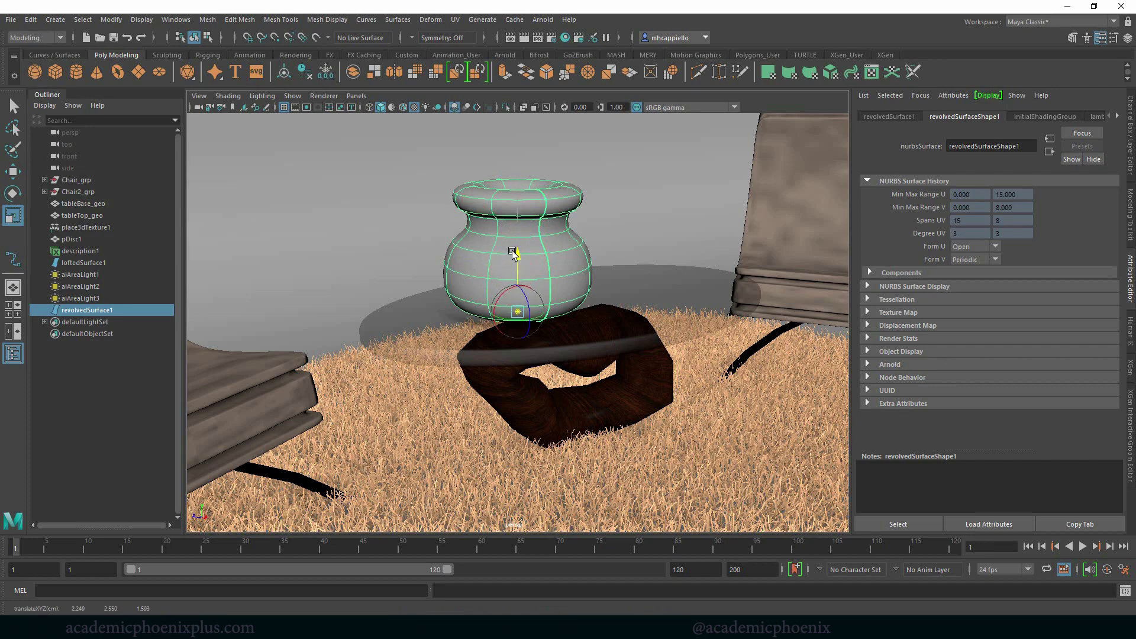
key("d")
left_click_drag(518, 316, 452, 324)
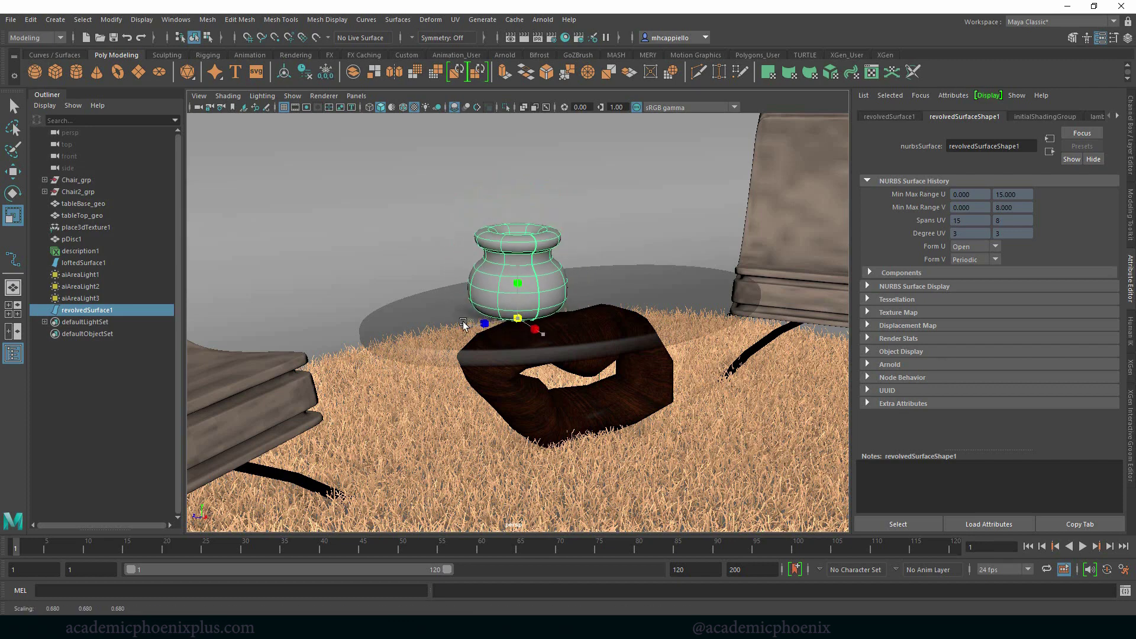
Assign the existing chrome_shader material to the vase on the table.
key("w")
left_click_drag(590, 297, 520, 255, "alt")
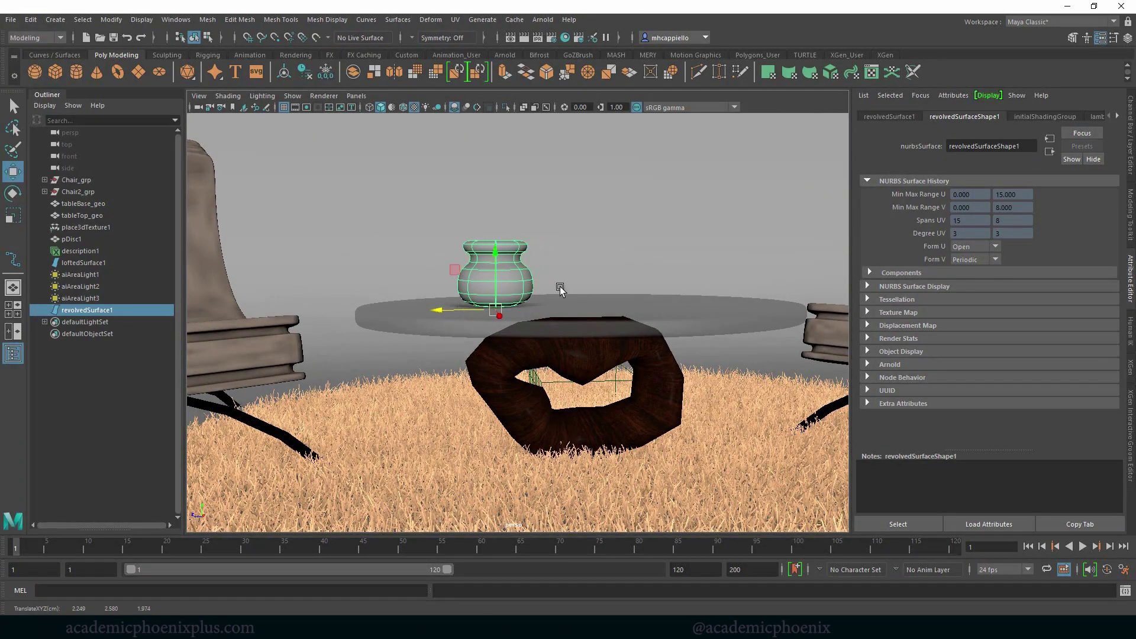
mouse_move(576, 285)
left_mouse_down("alt")
mouse_move(445, 339)
mouse_move(551, 308)
left_mouse_up("alt")
mouse_move(498, 284)
right_mouse_down()
mouse_move(597, 588)
mouse_move(588, 542)
right_mouse_up()
mouse_move(606, 514)
left_mouse_down("alt")
mouse_move(609, 354)
mouse_move(589, 284)
left_mouse_up("alt")
right_click_drag(589, 284, 692, 338, "alt")
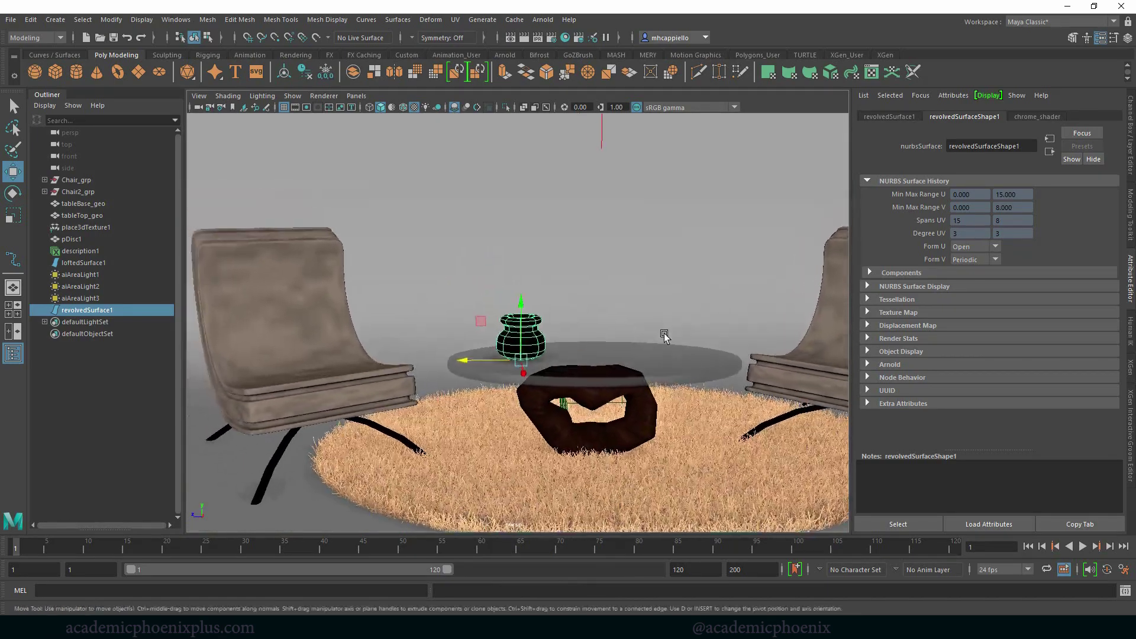
mouse_move(610, 300)
right_mouse_down("alt")
mouse_move(640, 272)
mouse_move(520, 243)
right_mouse_up("alt")
Set Arnold Camera AA 3, Diffuse/Specular/Transmission 2, SSS 1, and disable Adaptive Sampling.
left_click(543, 19)
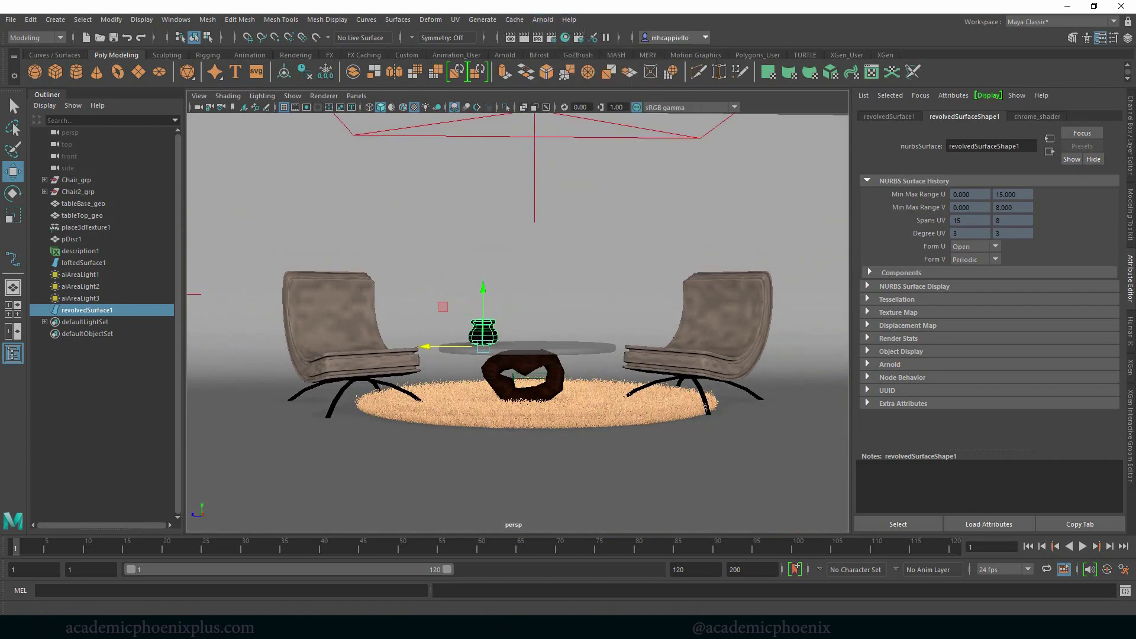
left_click(575, 37)
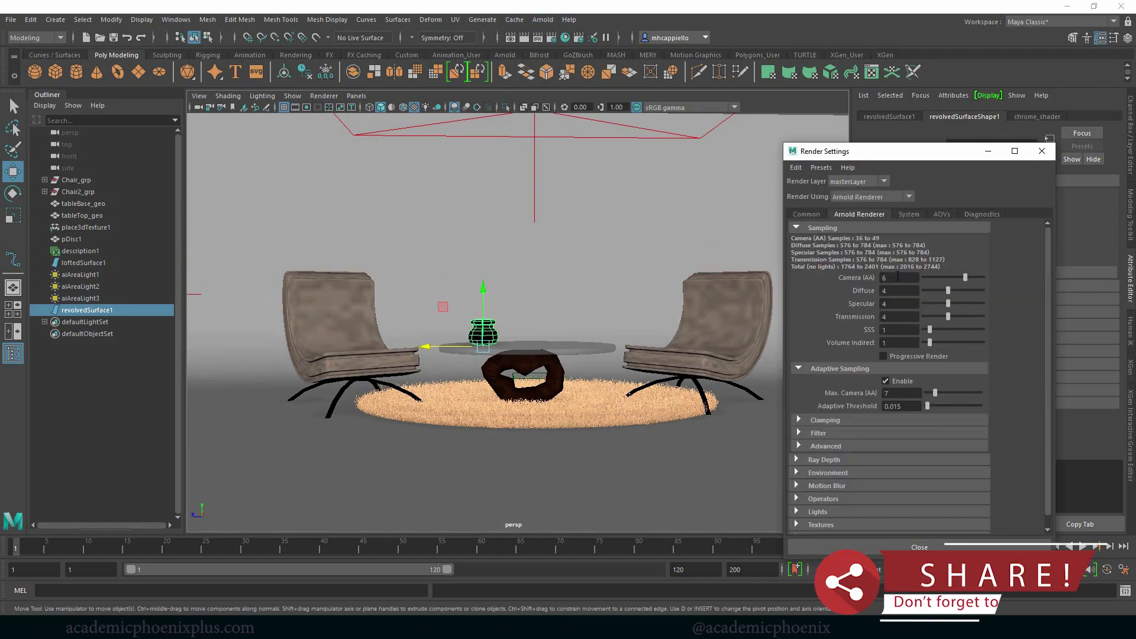
type("3")
key("Tab")
type("2")
key("Tab")
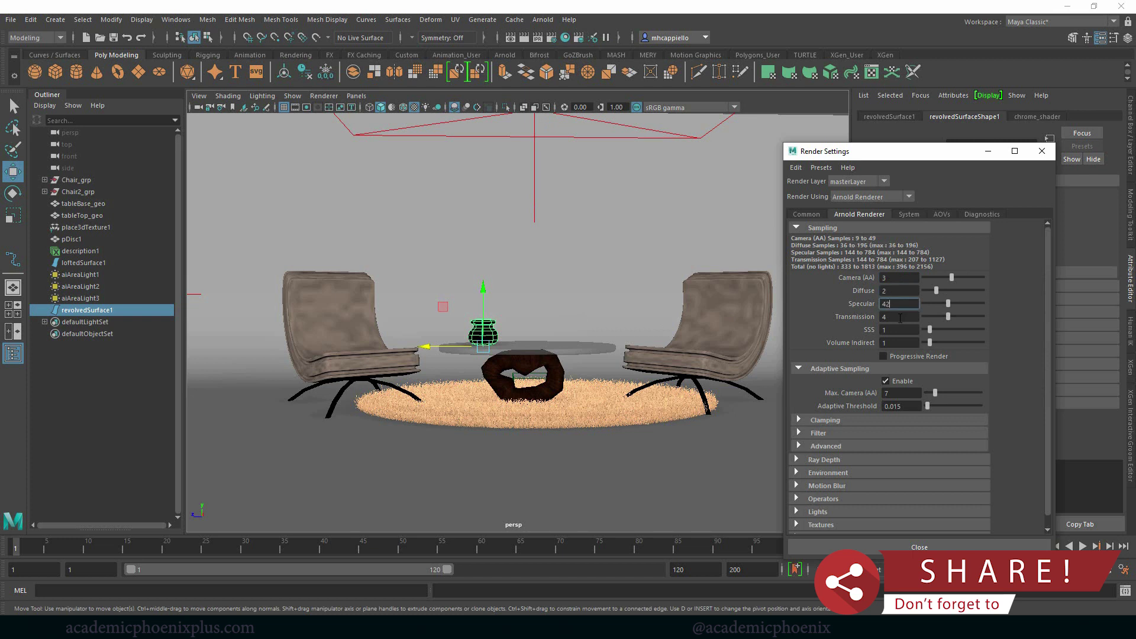
key("Tab")
type("2")
key("Tab")
type("1")
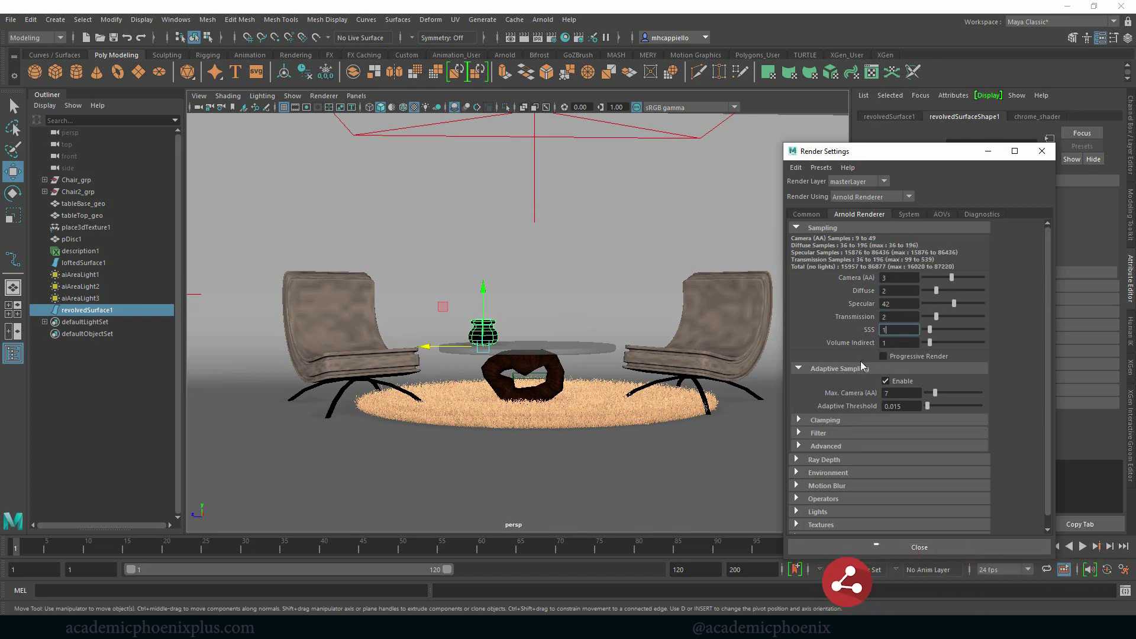
left_click(903, 383)
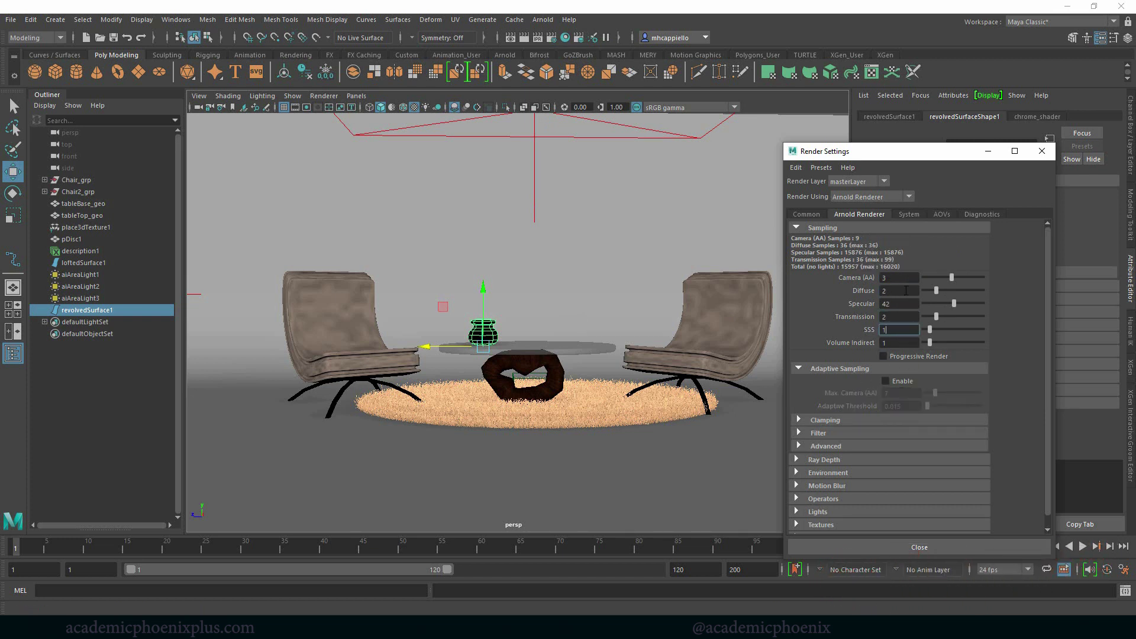
key("shift+Tab")
key("shift+Tab")
type("2")
left_click(896, 319)
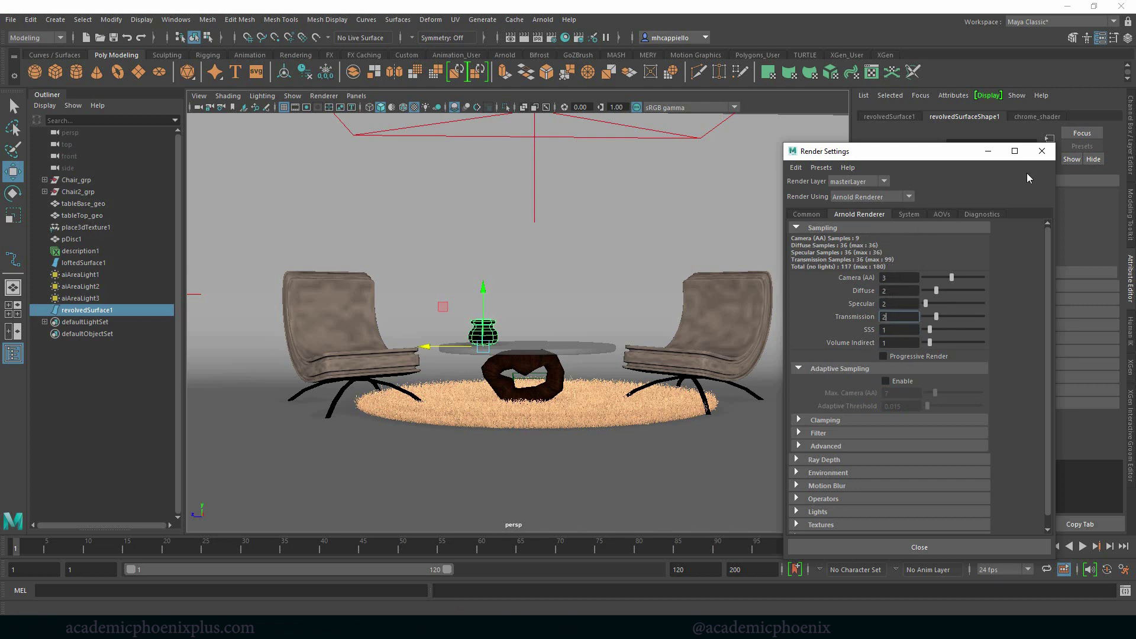
left_click(1041, 150)
left_click(306, 107)
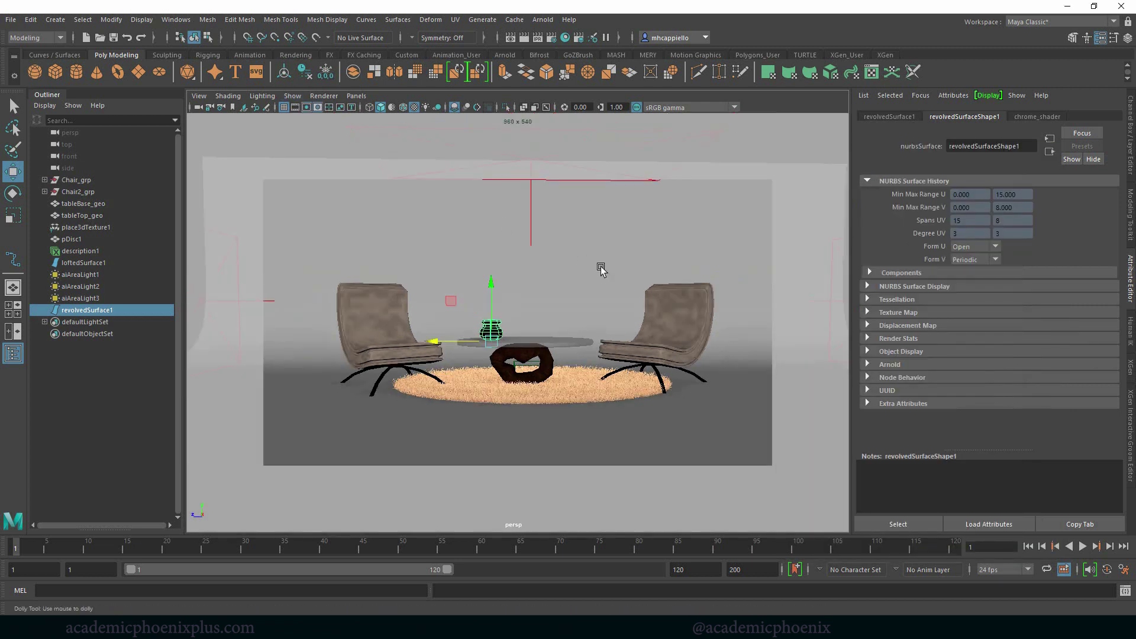
scroll(602, 269, "up", 2)
scroll(654, 297, "up", 2)
scroll(666, 304, "up", 2)
scroll(675, 309, "up", 2)
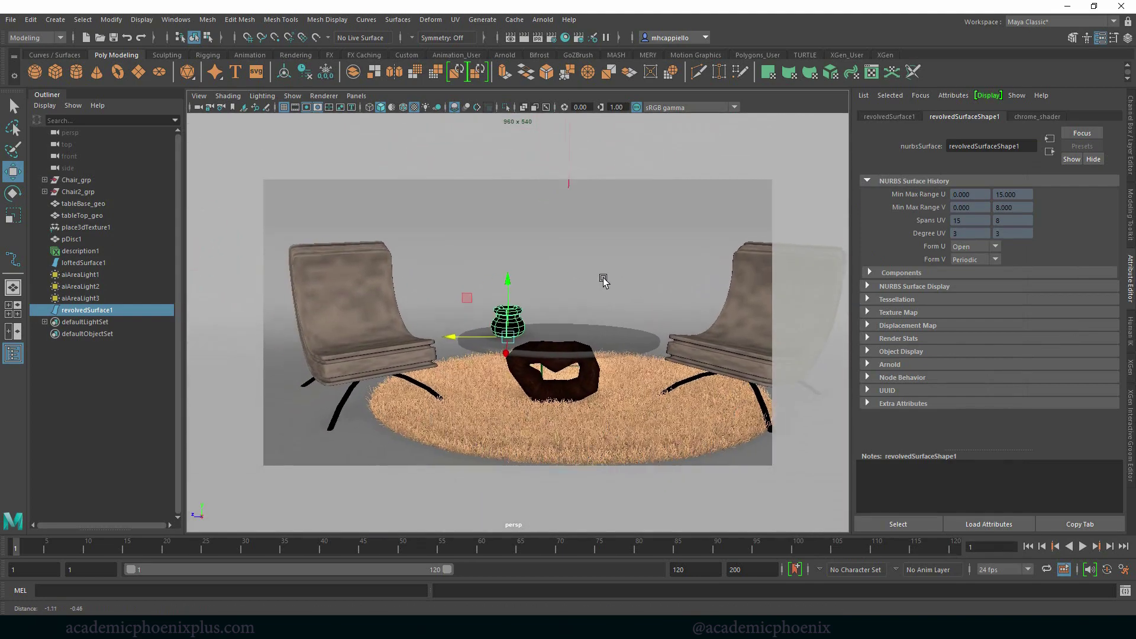
scroll(602, 281, "down", 1)
scroll(598, 289, "down", 1)
scroll(598, 289, "down", 1)
scroll(612, 287, "down", 1)
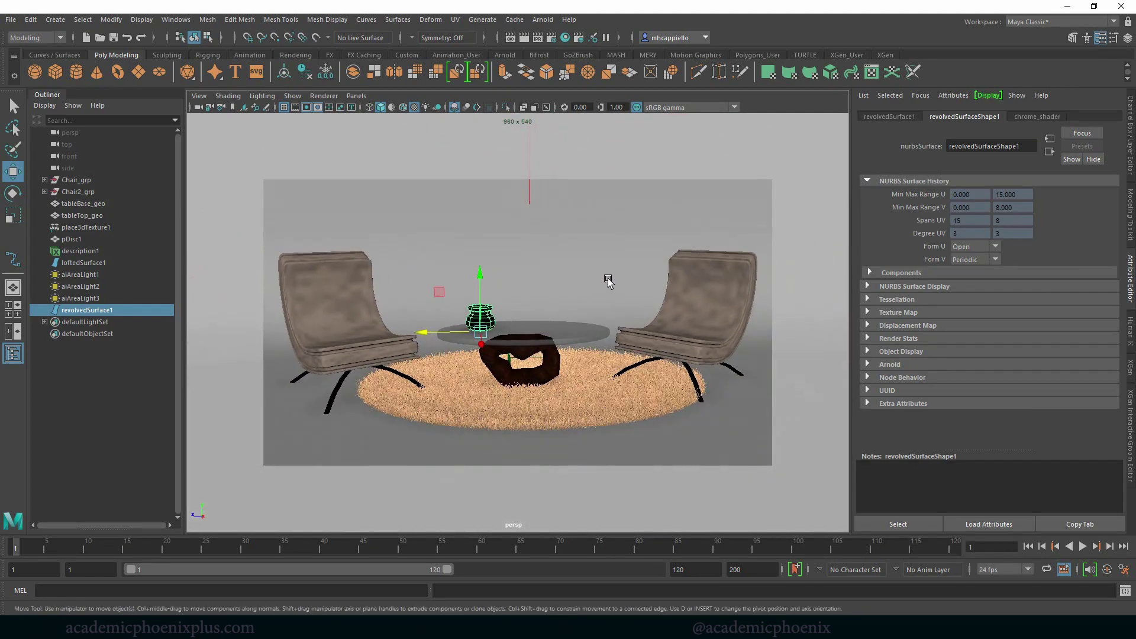
left_click(542, 18)
left_click(571, 43)
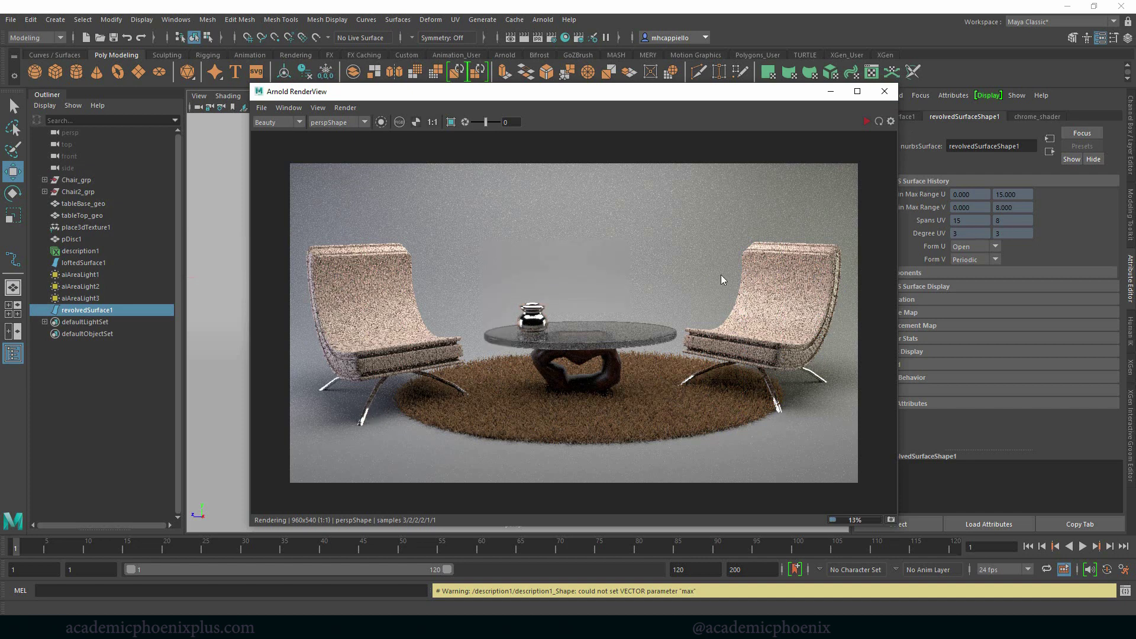
Assign a new Arnold aiStandardSurface shader to the vase.
left_click(884, 93)
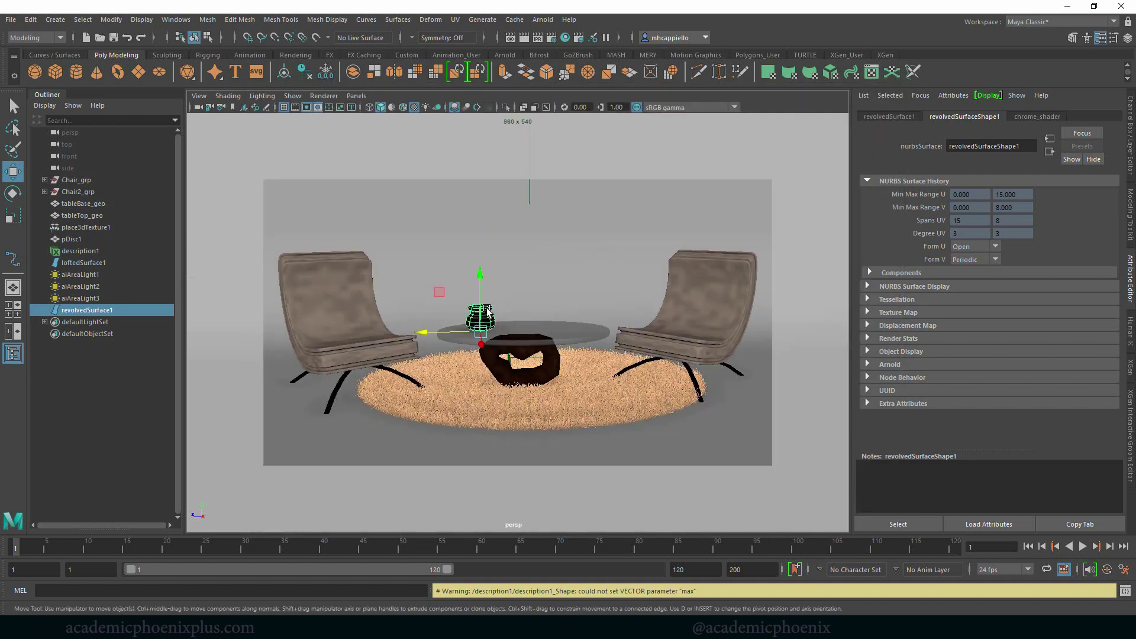
right_click(486, 312)
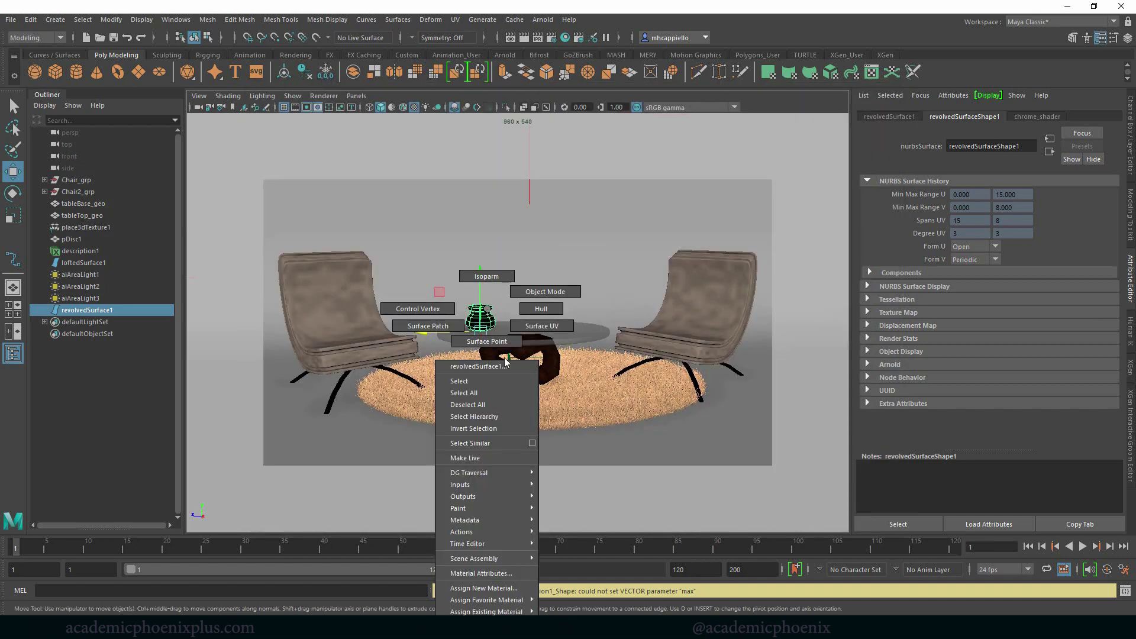
left_click(501, 588)
left_click(421, 303)
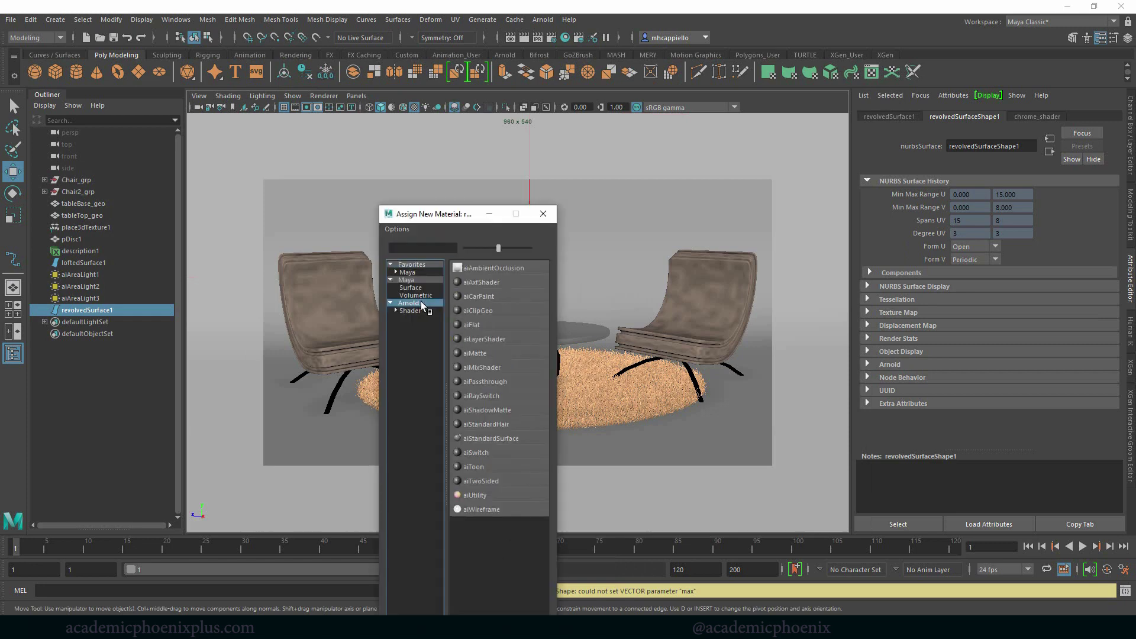
left_click(508, 439)
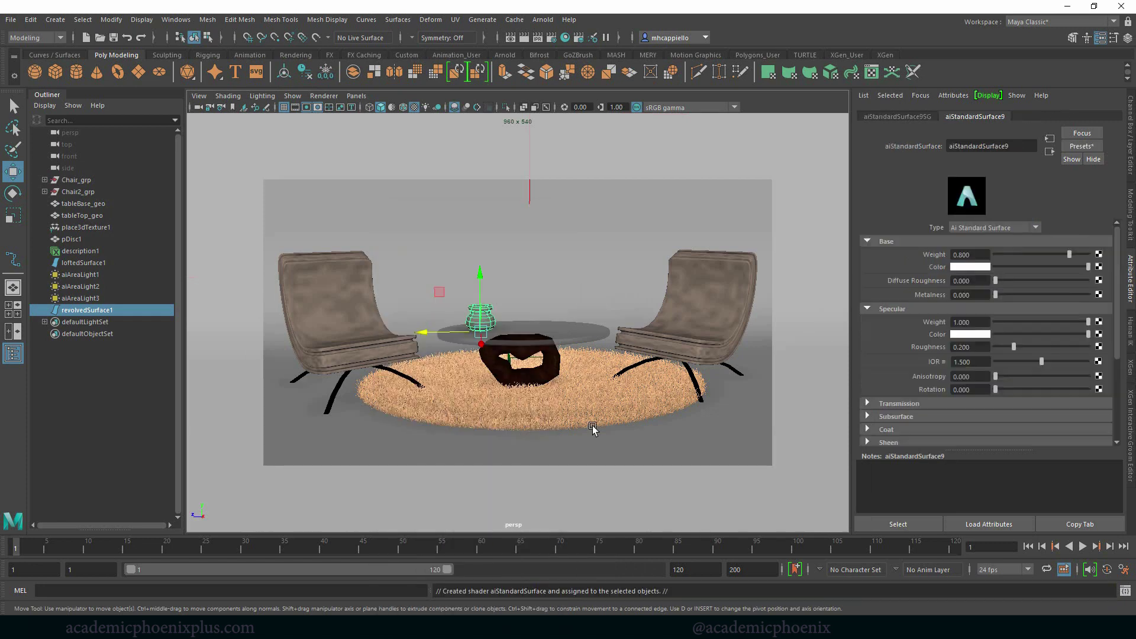
Apply the Chrome preset, set specular roughness to 0.471, and start an Arnold render.
left_click(1082, 145)
mouse_move(1021, 262)
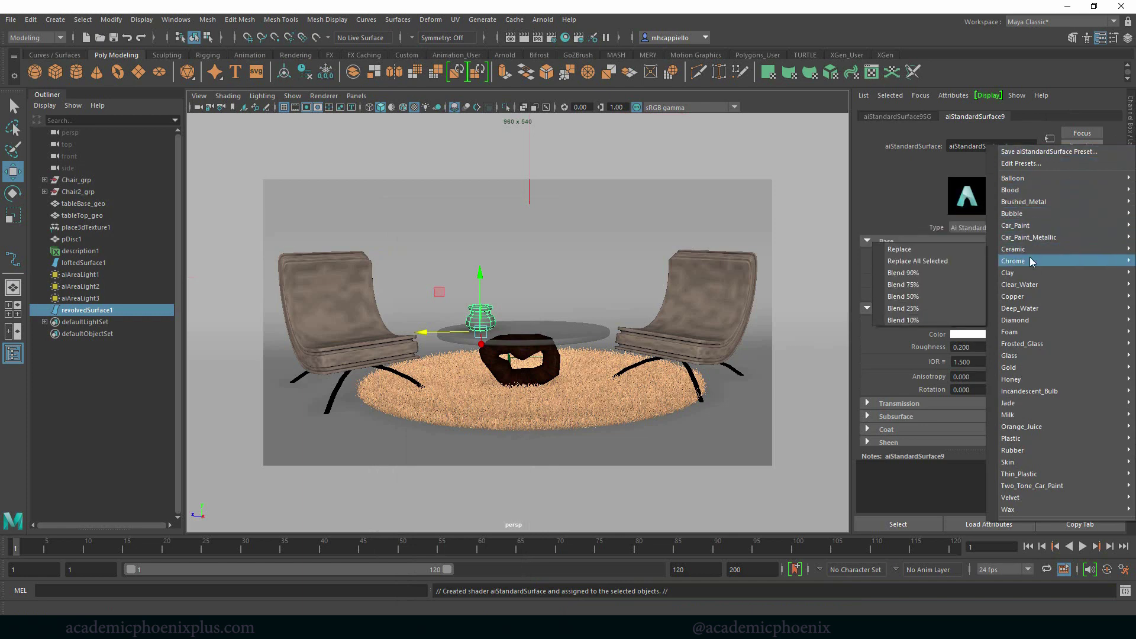
left_click(947, 262)
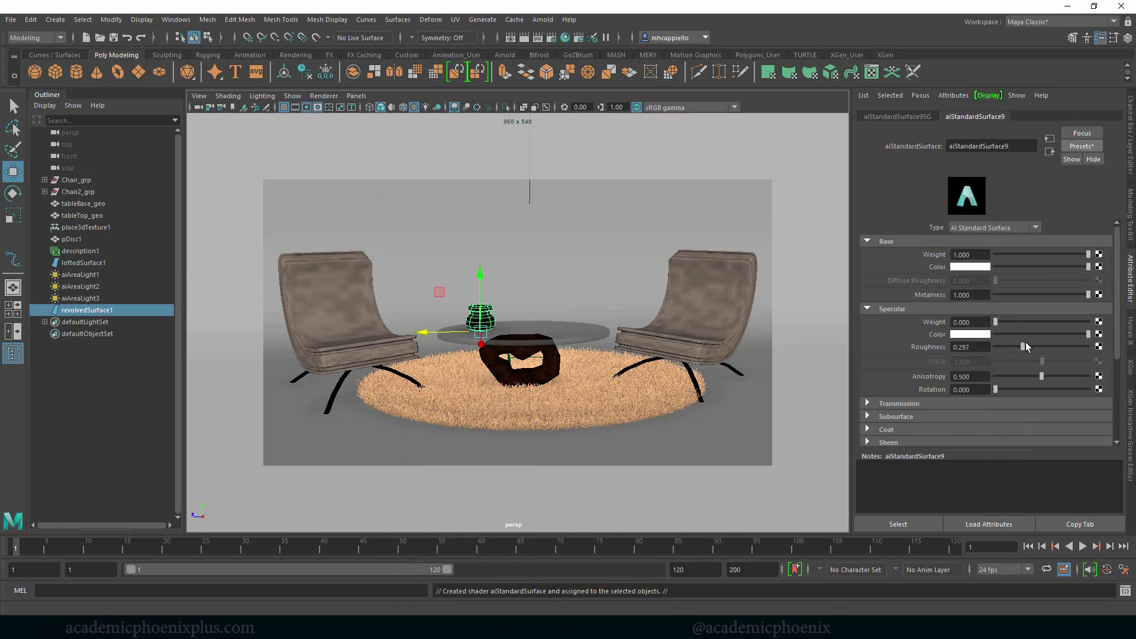
left_click_drag(1031, 346, 1042, 346)
left_click(542, 19)
left_click(559, 30)
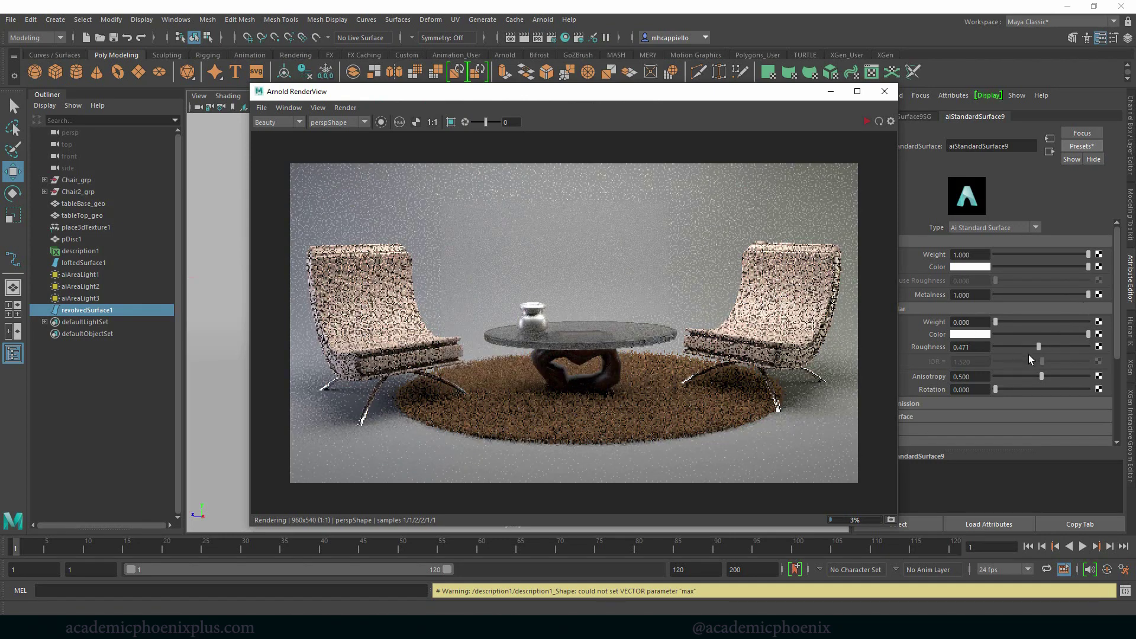
Crop the render region around the vase and set specular roughness to 0.387.
left_click(451, 122)
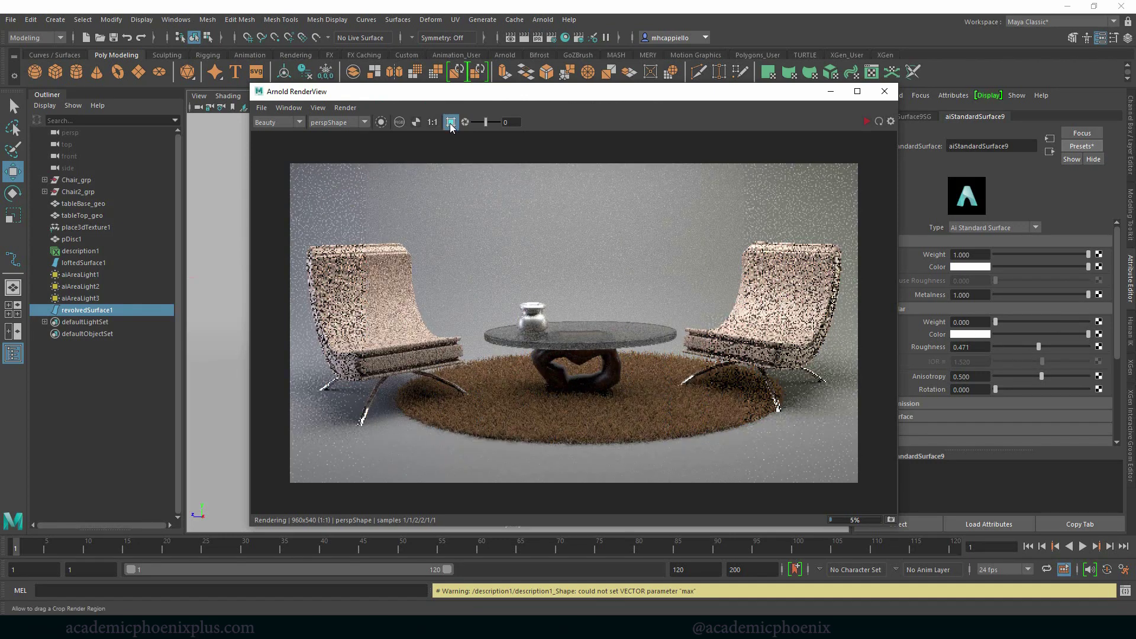
left_click_drag(497, 275, 568, 340)
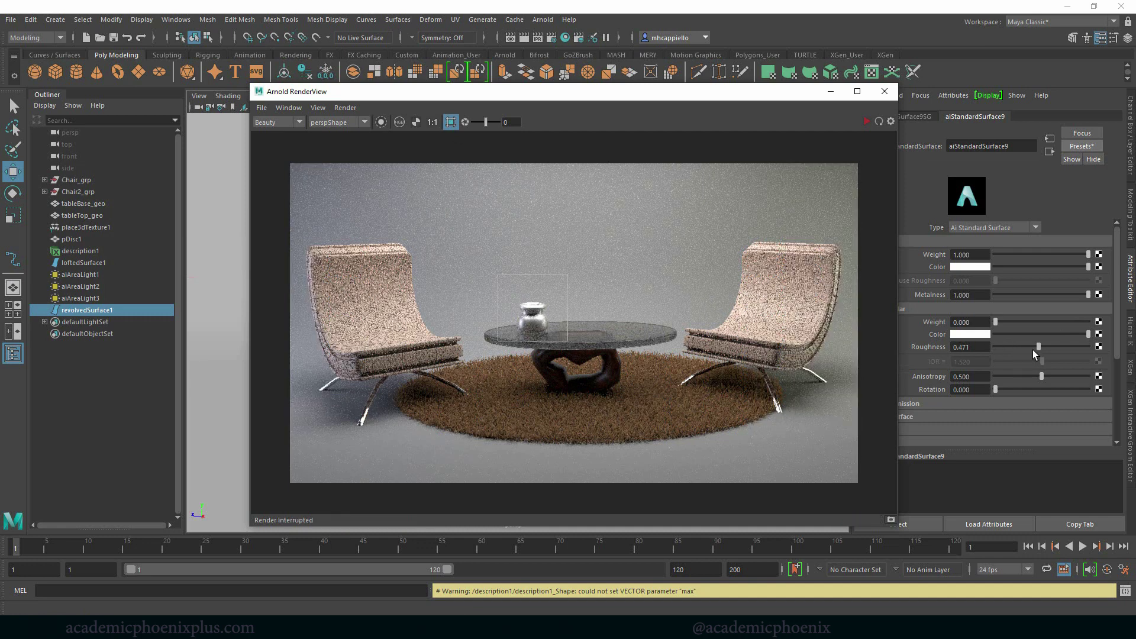
left_click_drag(1030, 349, 1022, 345)
left_click(866, 122)
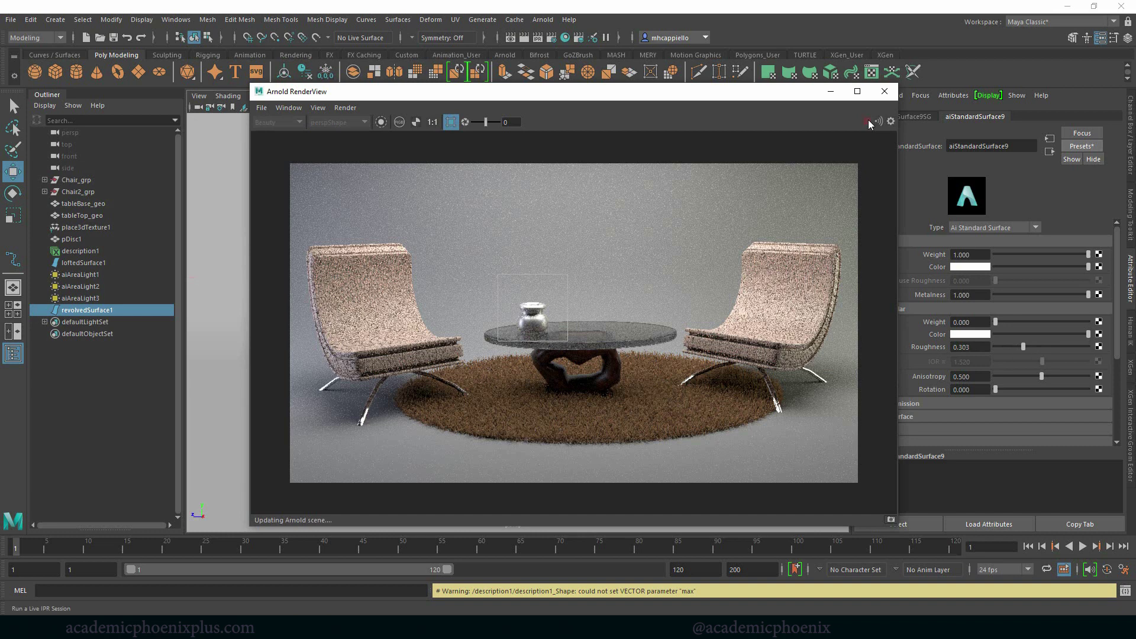
left_click(1030, 345)
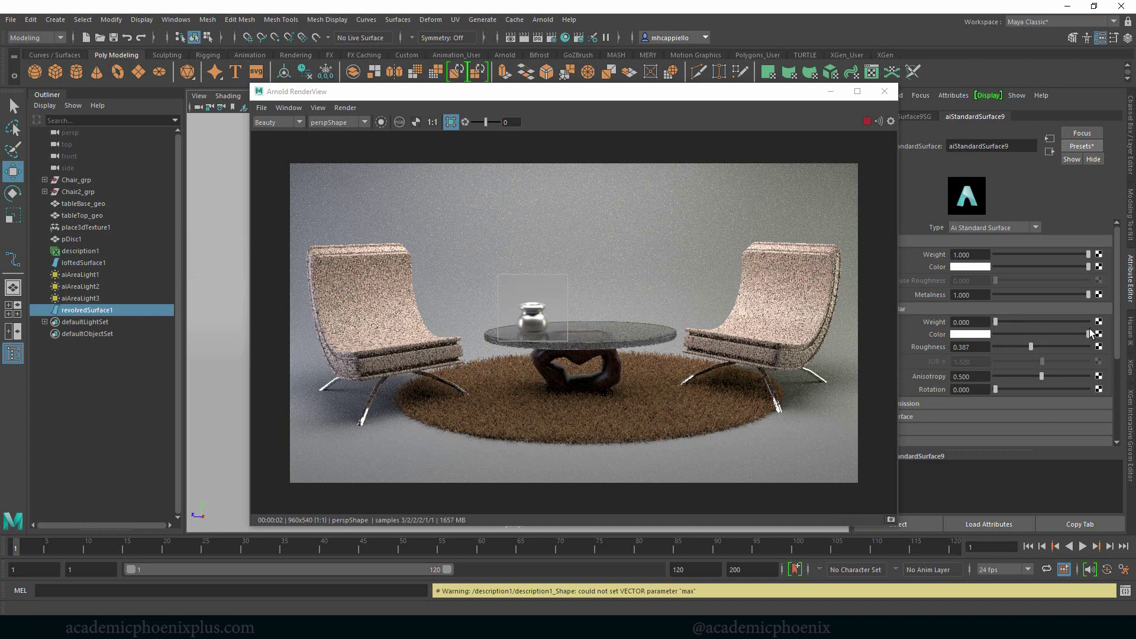
Try a greyer specular colour, restore it to white, and lower metalness to 0.671.
left_click_drag(1084, 333, 1045, 338)
left_click_drag(1053, 338, 1092, 330)
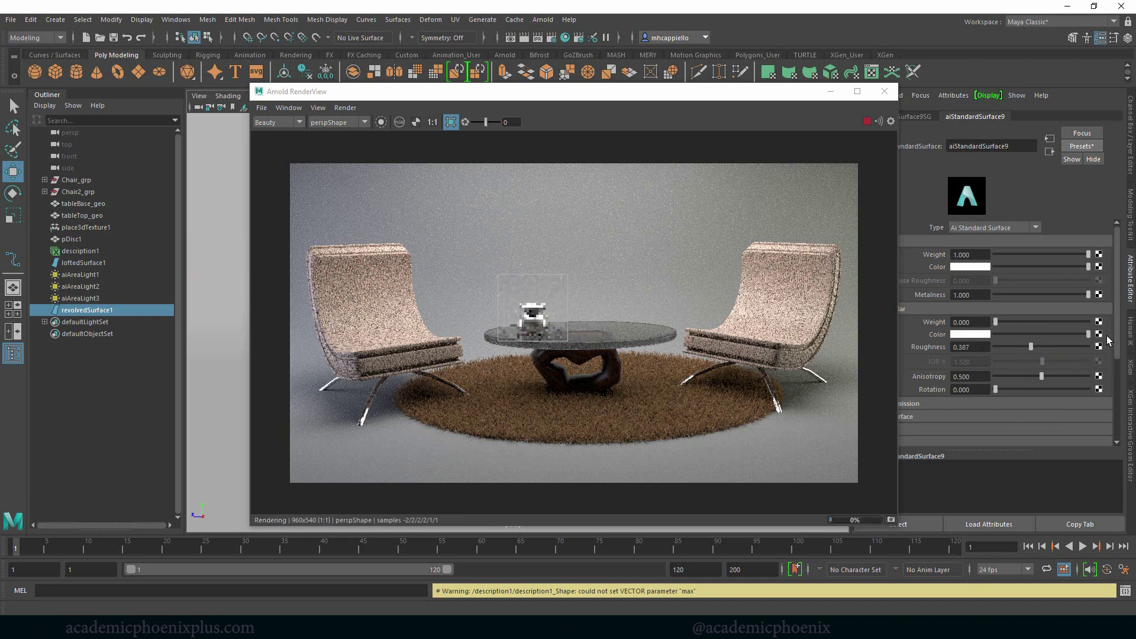
left_click(1075, 294)
left_click(1069, 294)
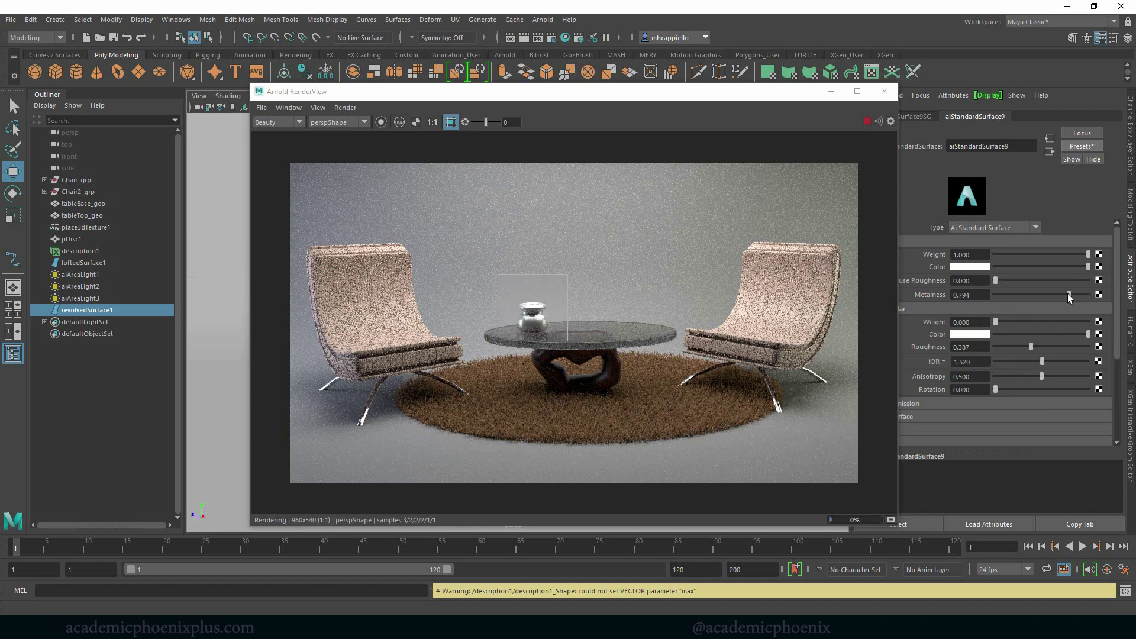
left_click(1056, 294)
Re-render with specular roughness 0.219 and base weight 0.845, then stop the render.
left_click(885, 91)
left_click(543, 20)
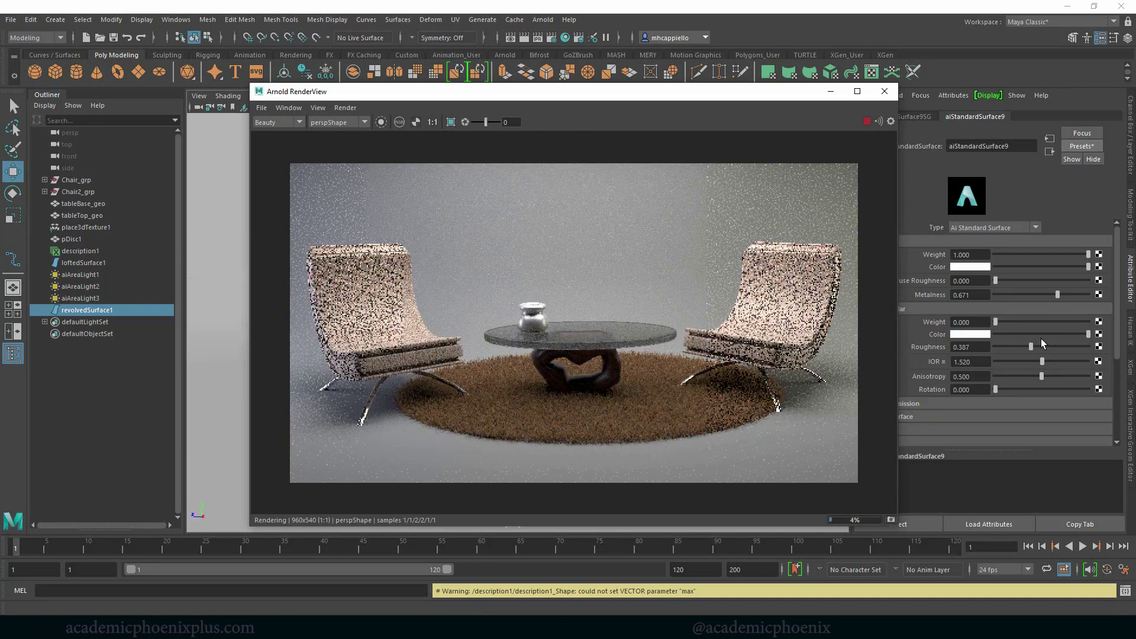
left_click_drag(1030, 348, 1017, 348)
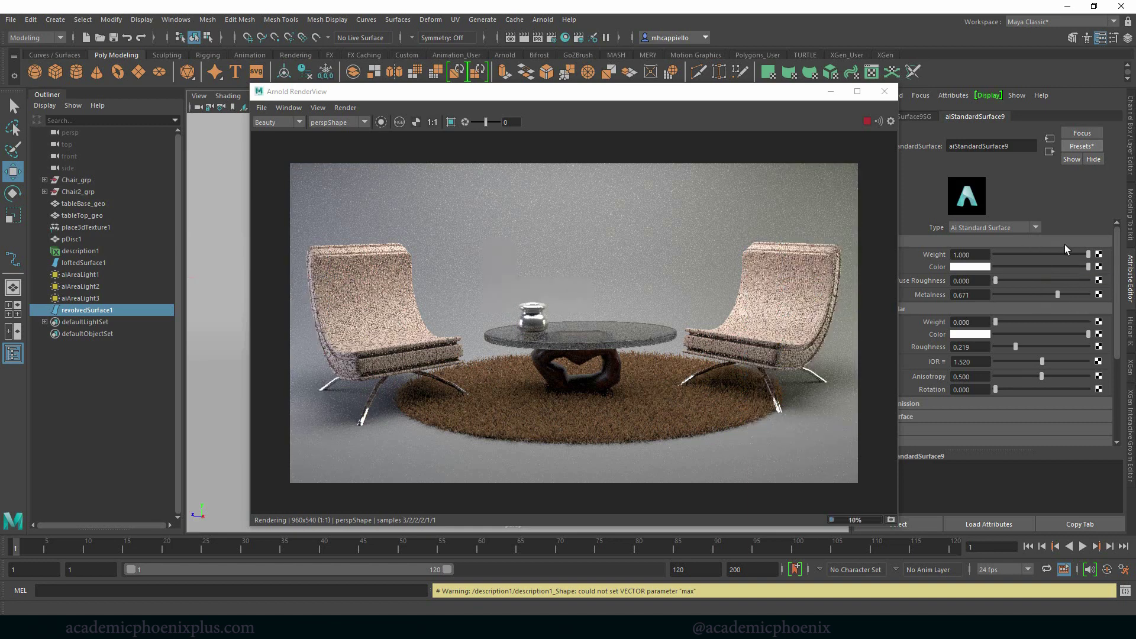
left_click_drag(781, 96, 673, 86)
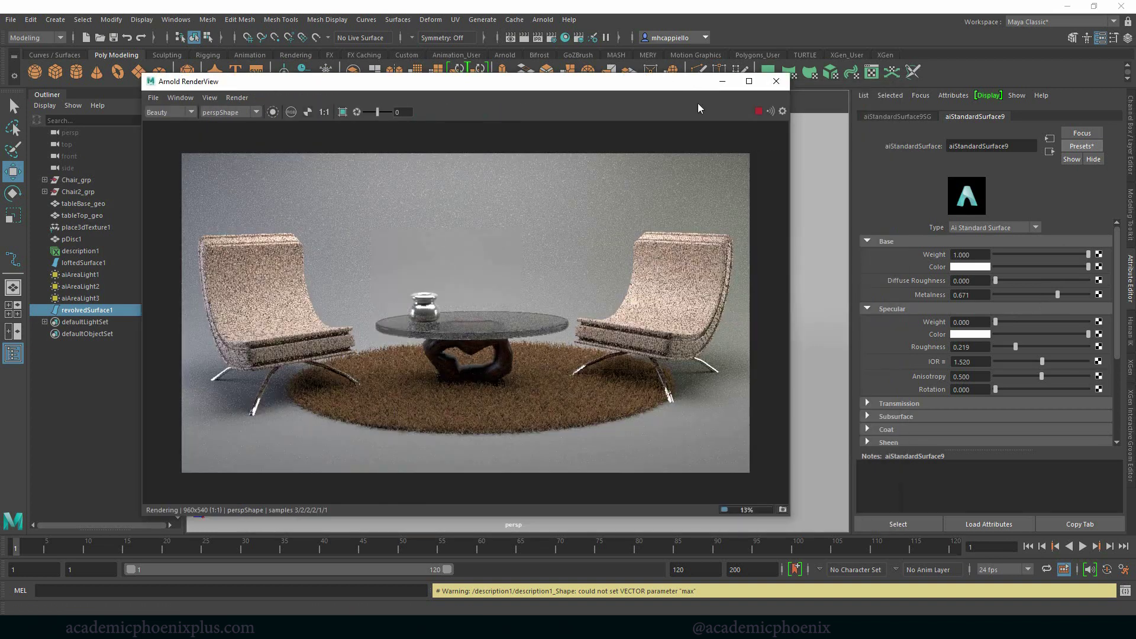
left_click(1072, 255)
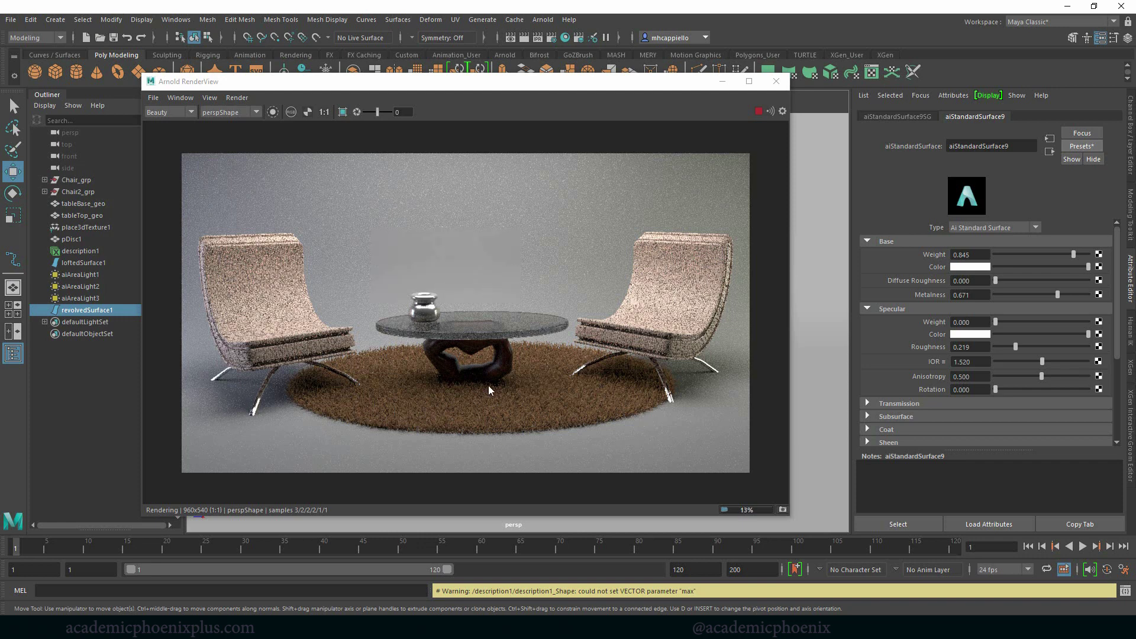
left_click(759, 112)
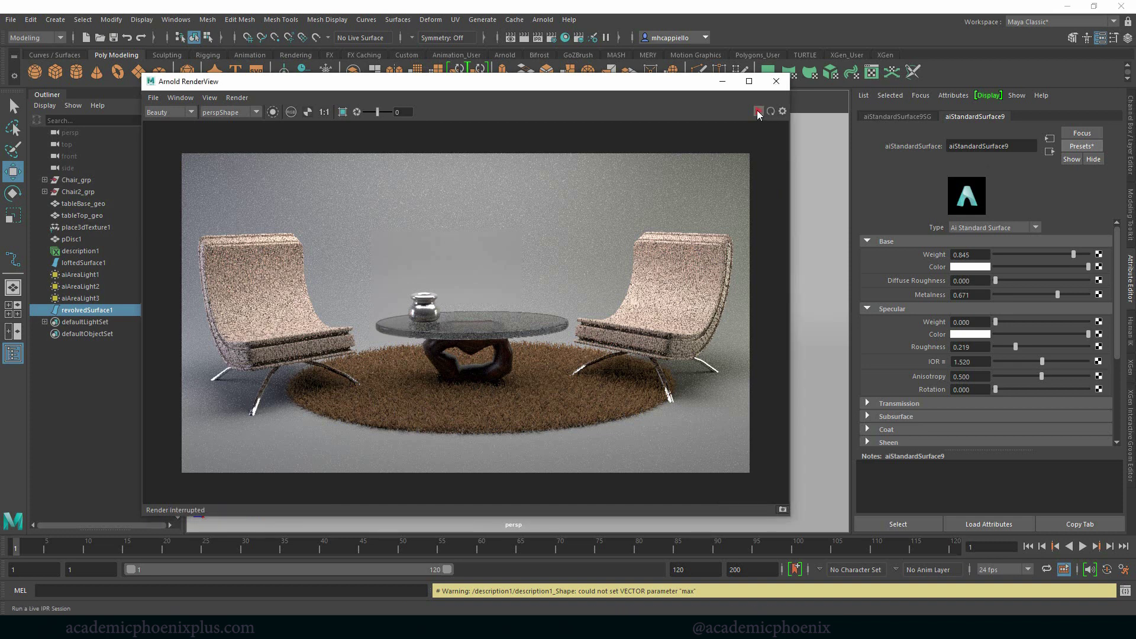
Frame the vase in control-vertex mode, try reshaping the rim, then undo those edits.
left_click(719, 82)
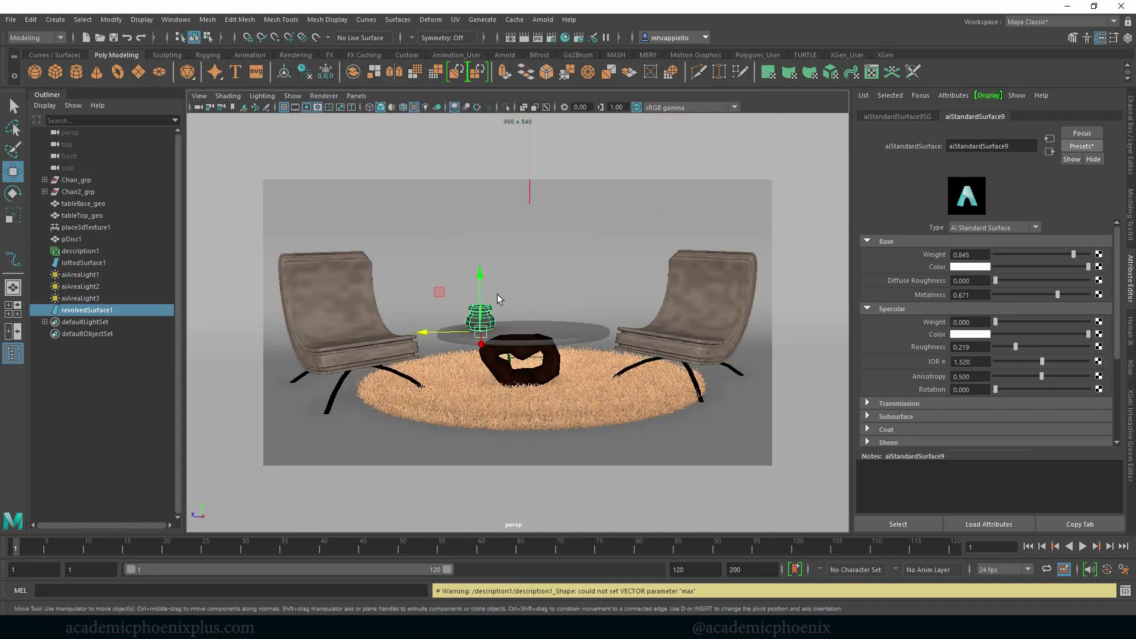
key("f")
right_click(572, 310)
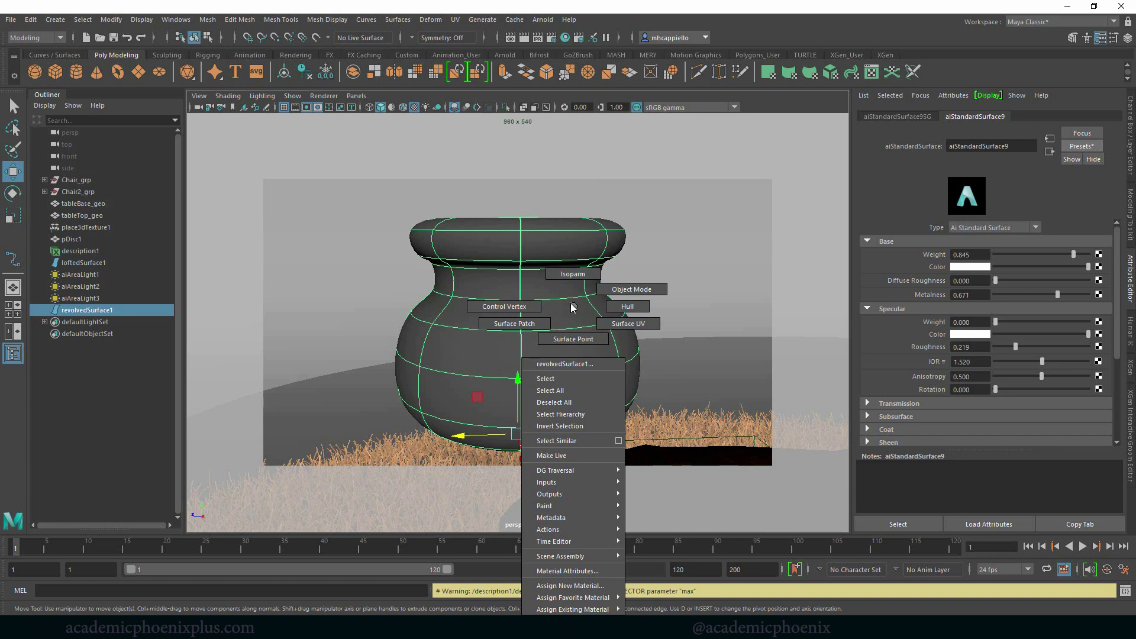
left_click(504, 305)
scroll(551, 231, "down", 3)
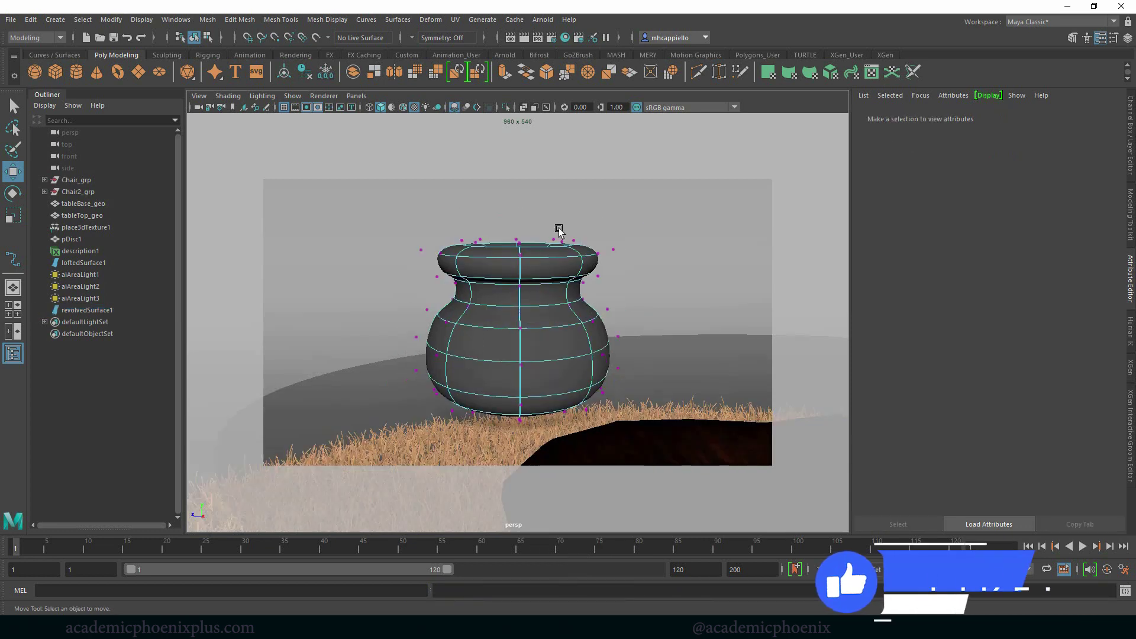
mouse_move(552, 230)
left_mouse_down()
mouse_move(627, 276)
mouse_move(686, 272)
mouse_move(595, 210)
left_mouse_up()
mouse_move(646, 325)
left_mouse_down()
mouse_move(581, 253)
mouse_move(568, 196)
left_mouse_up()
mouse_move(420, 240)
left_mouse_down()
mouse_move(470, 302)
mouse_move(432, 301)
left_mouse_up()
key("ctrl+z")
key("ctrl+z")
key("ctrl+z")
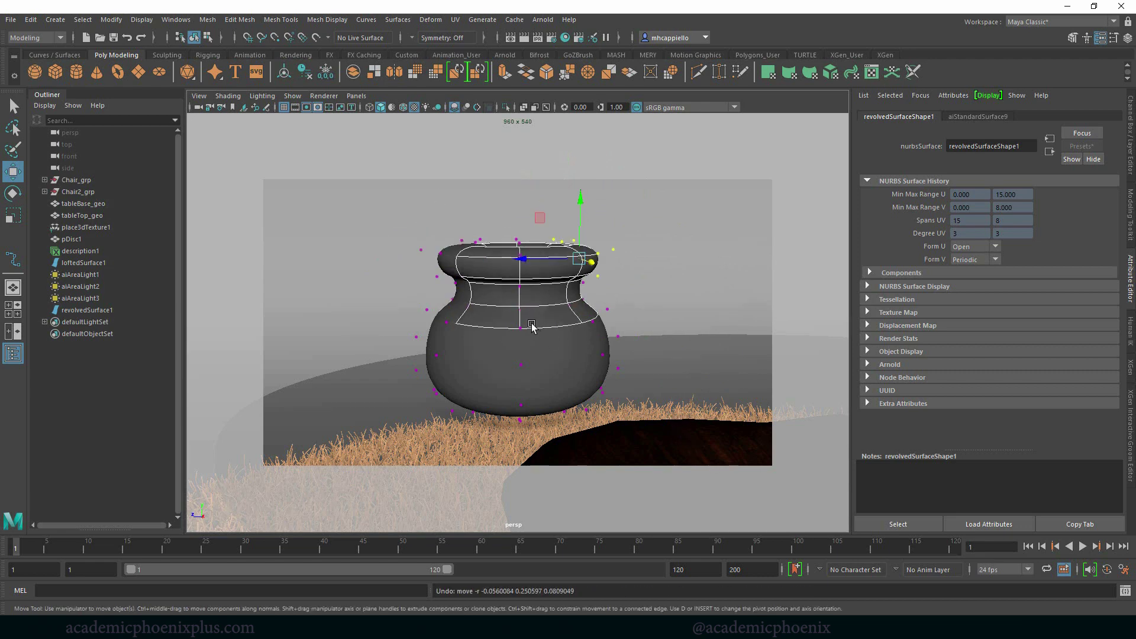
Scale the vase's middle row of control vertices inward.
mouse_move(530, 309)
right_mouse_down()
mouse_move(566, 293)
mouse_move(565, 311)
right_mouse_up()
key("ctrl+z")
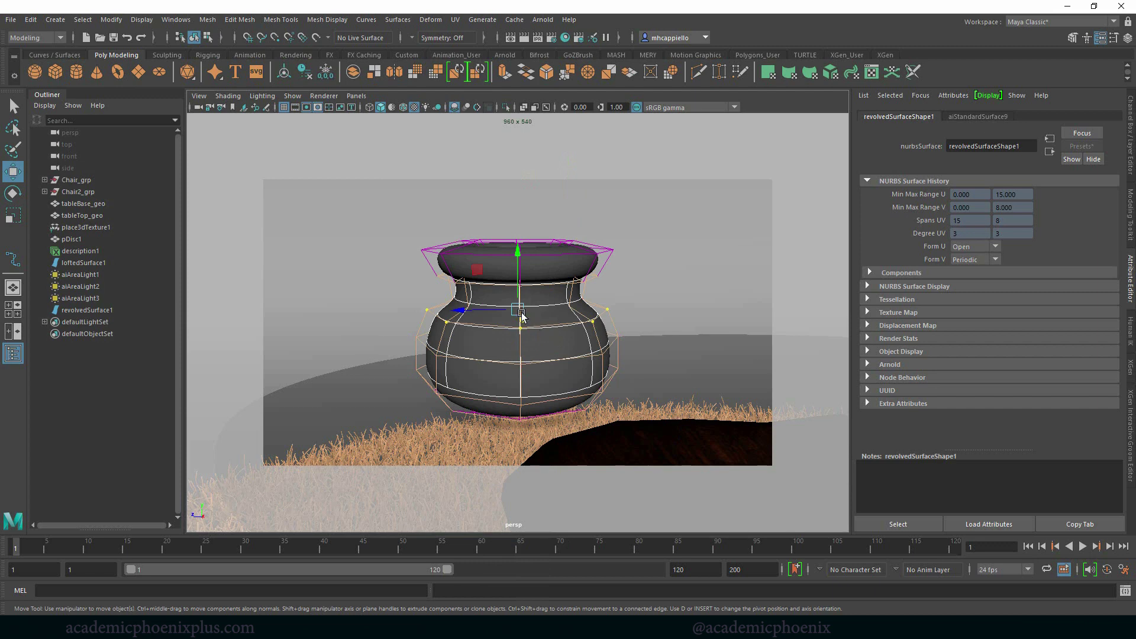
key("r")
mouse_move(521, 312)
left_mouse_down()
mouse_move(494, 312)
mouse_move(537, 328)
left_mouse_up()
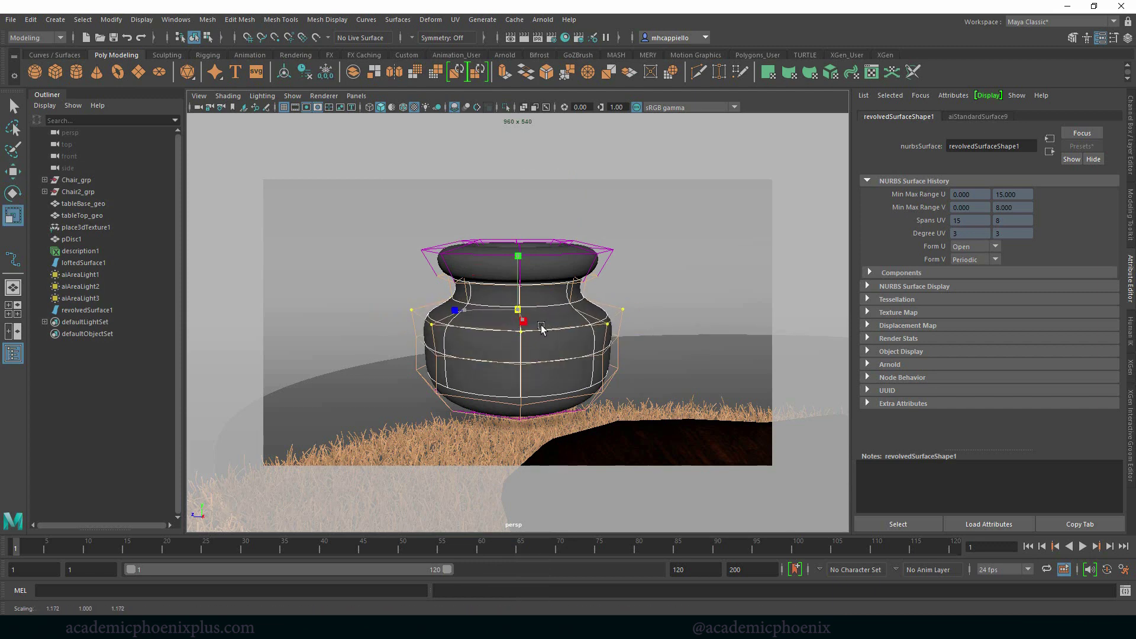
key("w")
Scale the top rim vertices inward and return the vase to object mode.
left_click_drag(476, 209, 612, 266)
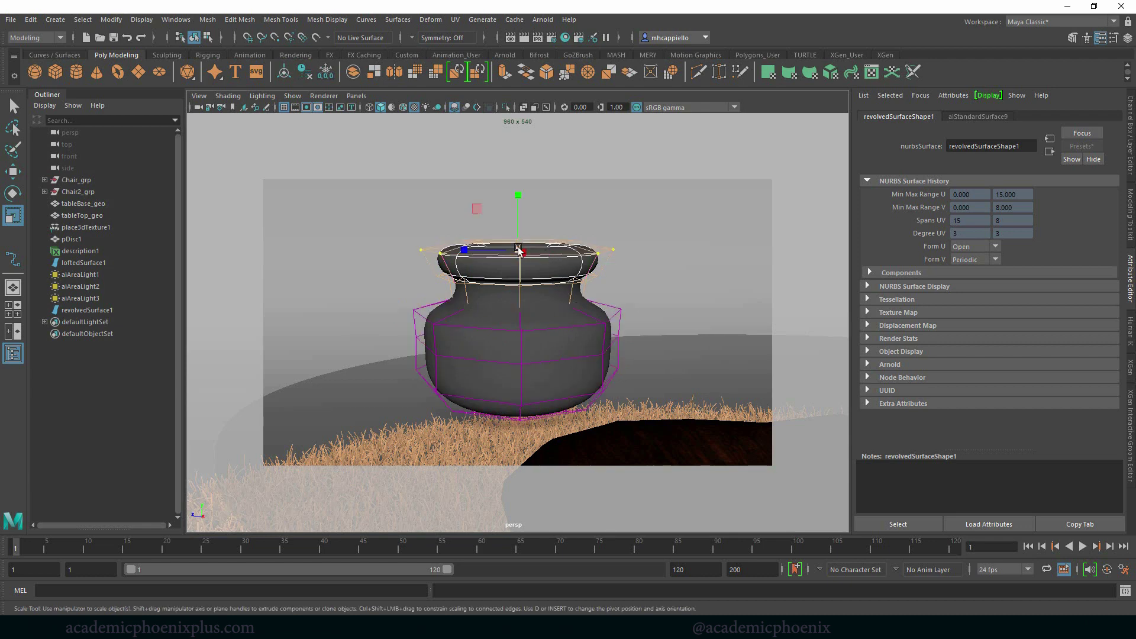
mouse_move(513, 251)
left_mouse_down()
mouse_move(496, 251)
mouse_move(634, 347)
left_mouse_up()
right_click(558, 332)
right_click_drag(557, 333, 617, 307)
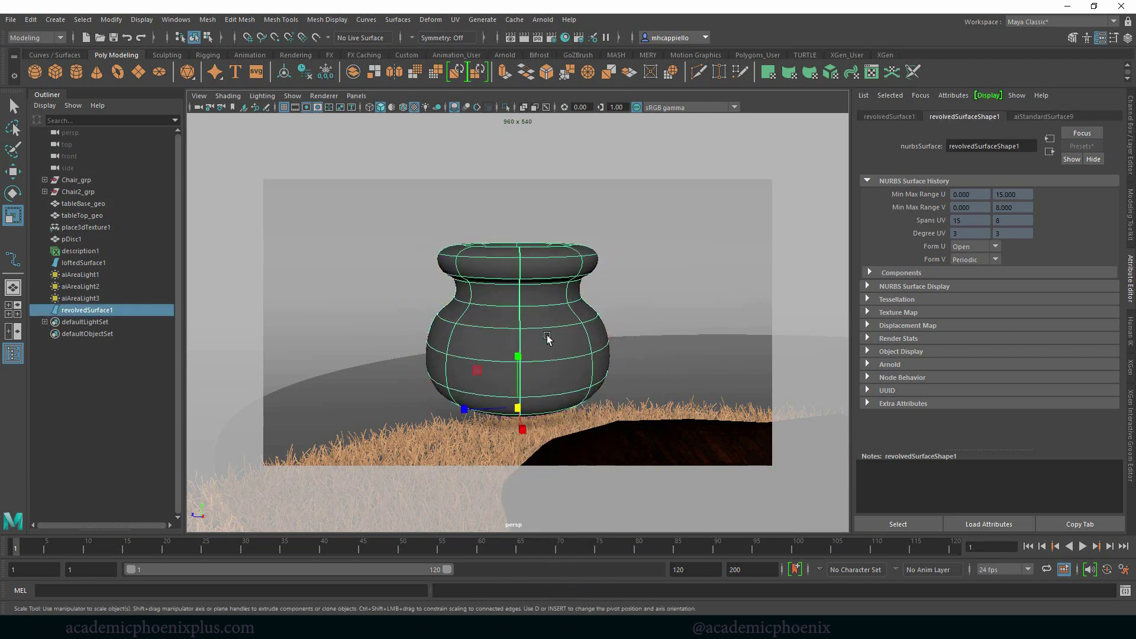
mouse_move(572, 364)
left_mouse_down("alt")
mouse_move(653, 349)
mouse_move(626, 400)
mouse_move(627, 317)
mouse_move(644, 278)
mouse_move(649, 355)
mouse_move(530, 310)
left_mouse_up("alt")
mouse_move(594, 348)
left_mouse_down("alt")
mouse_move(680, 317)
mouse_move(603, 312)
left_mouse_up("alt")
Convert the vase using reset NURBS to Polygons options and Control points tessellation.
mouse_move(292, 204)
left_mouse_down("alt")
mouse_move(373, 213)
mouse_move(398, 190)
left_mouse_up("alt")
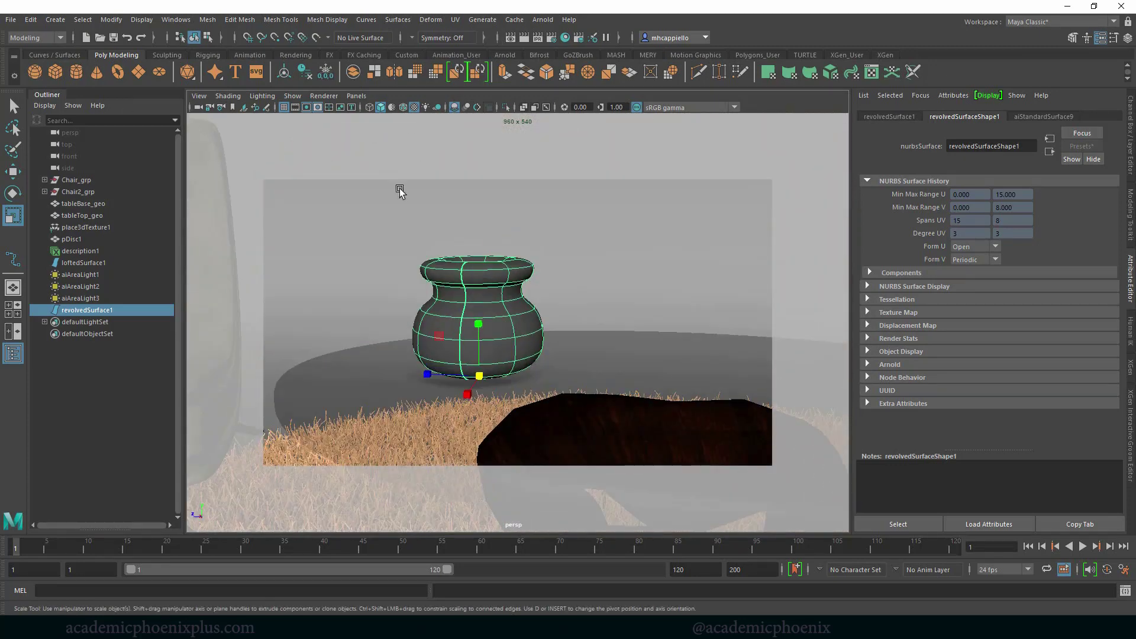
left_click(111, 20)
mouse_move(130, 307)
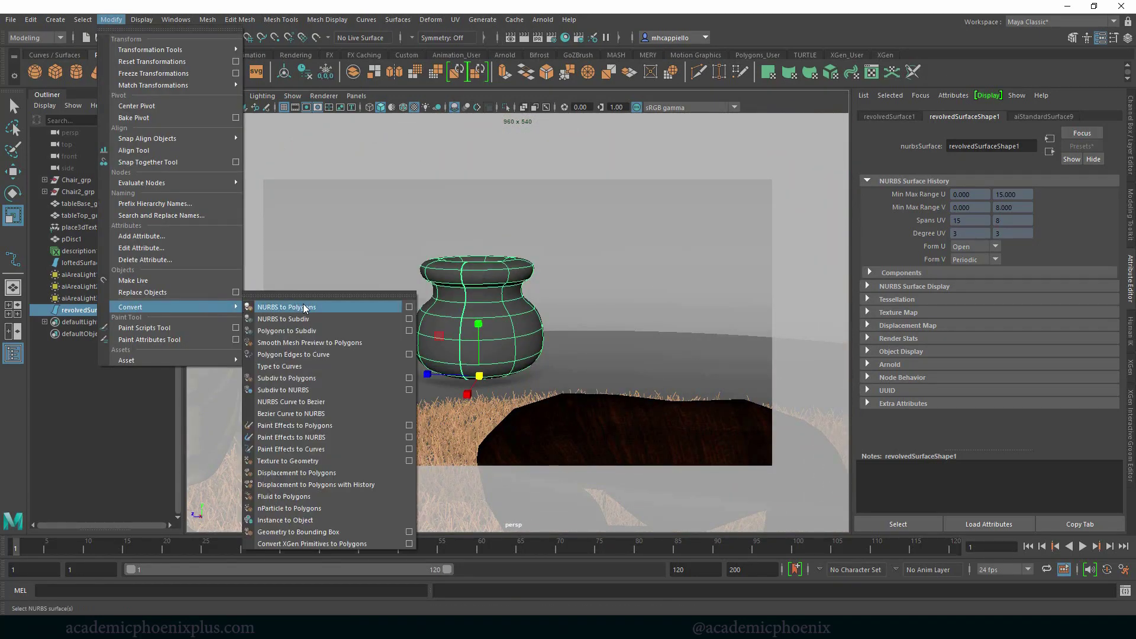
left_click(409, 308)
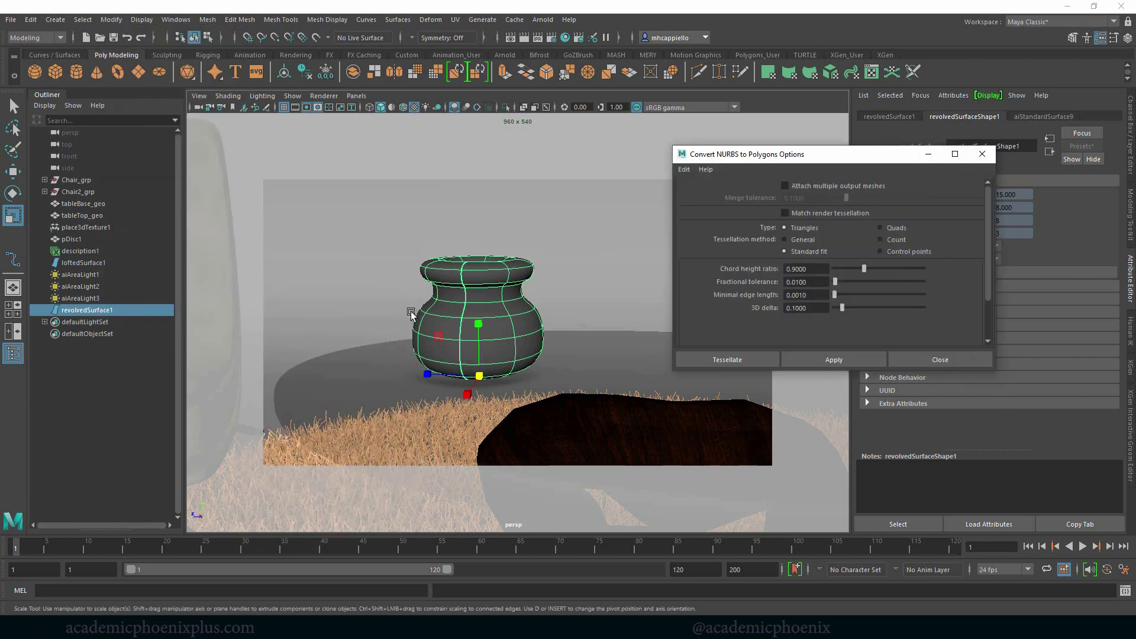
left_click(685, 171)
left_click(688, 190)
left_click(908, 251)
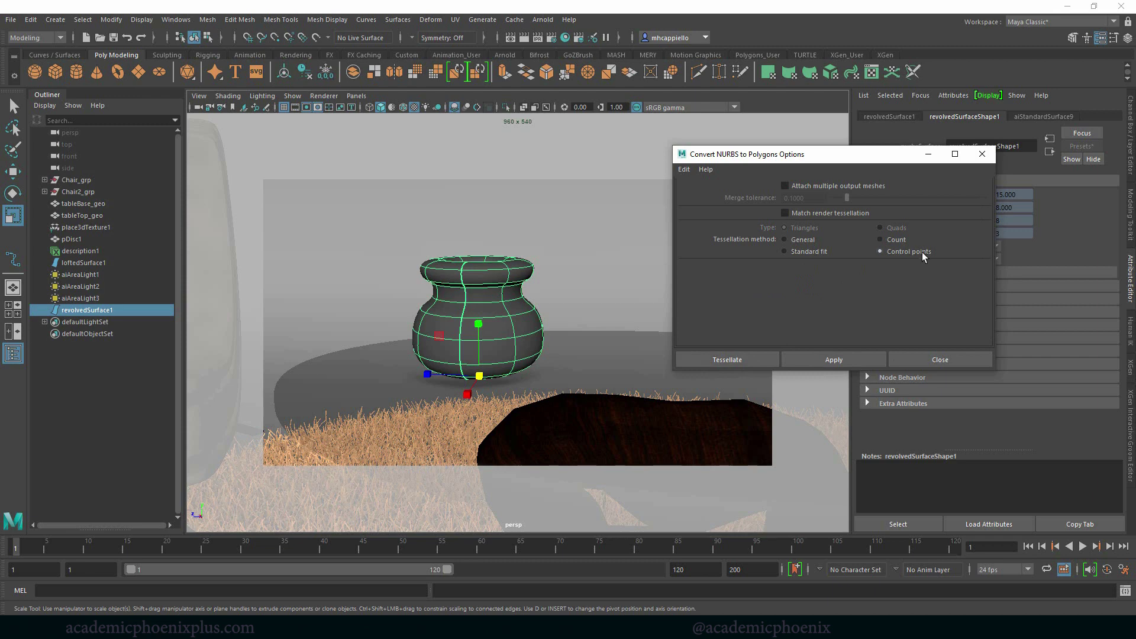
Move the new polygon vase beside the original and preview its smoothed display.
left_click(727, 359)
key("w")
left_click_drag(713, 358, 645, 371, "alt")
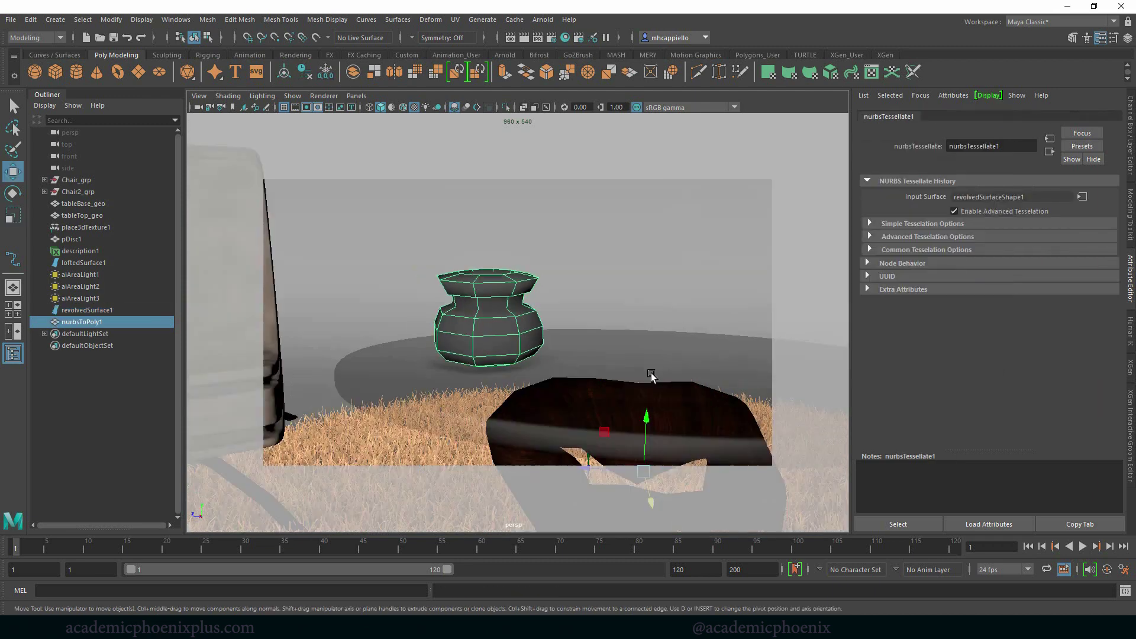
left_click(287, 73)
left_click_drag(484, 318, 562, 318)
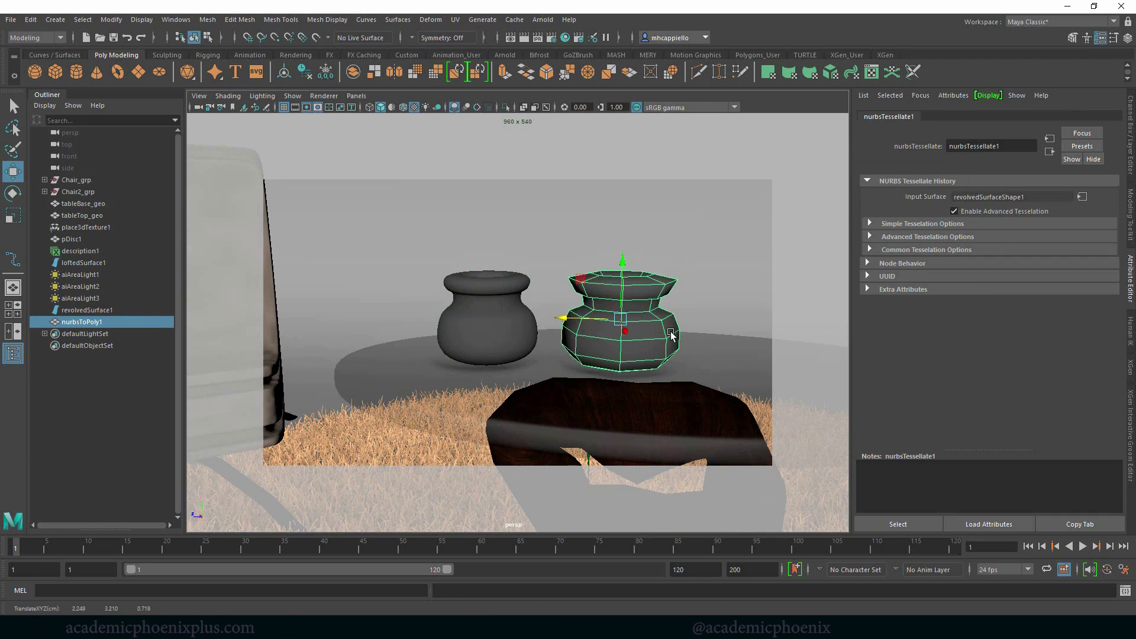
scroll(661, 330, "up", 2)
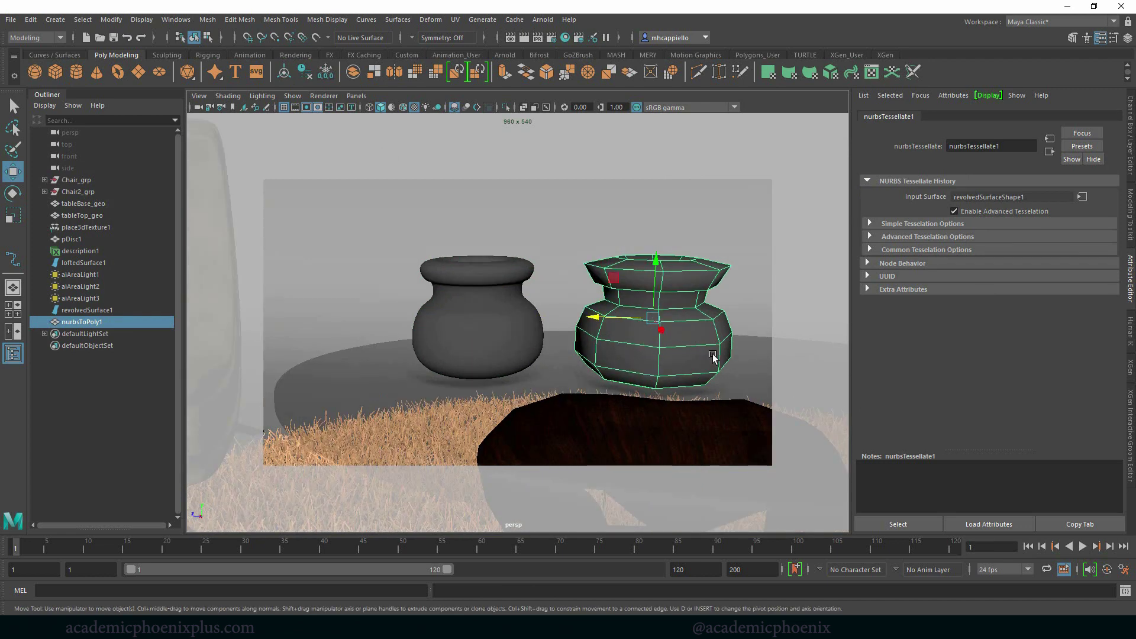
key("3")
key("1")
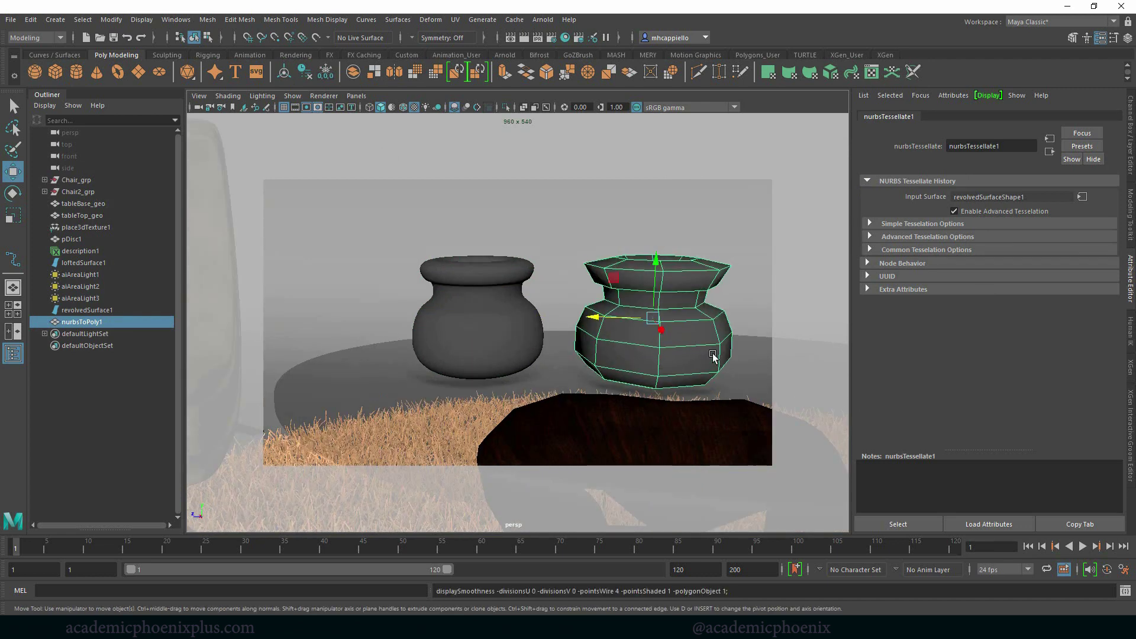
key("3")
Hide the original NURBS vase with Ctrl+H and delete the polygon vase's history.
left_click(713, 337)
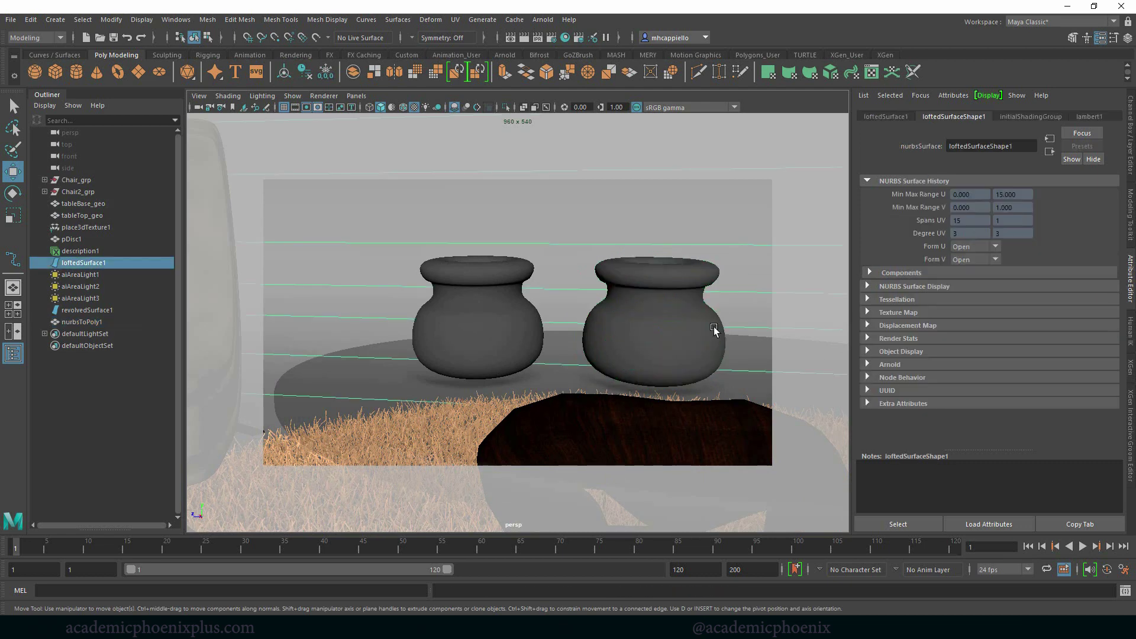
mouse_move(713, 337)
left_mouse_down("alt")
mouse_move(660, 356)
mouse_move(696, 344)
left_mouse_up("alt")
left_click(523, 331)
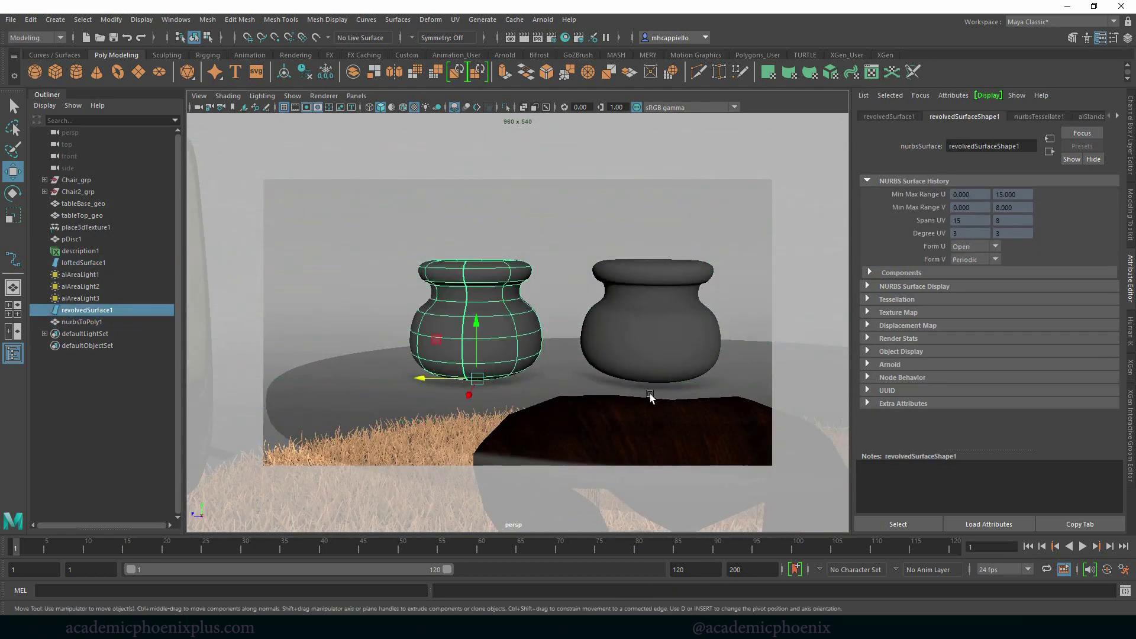
key("ctrl+h")
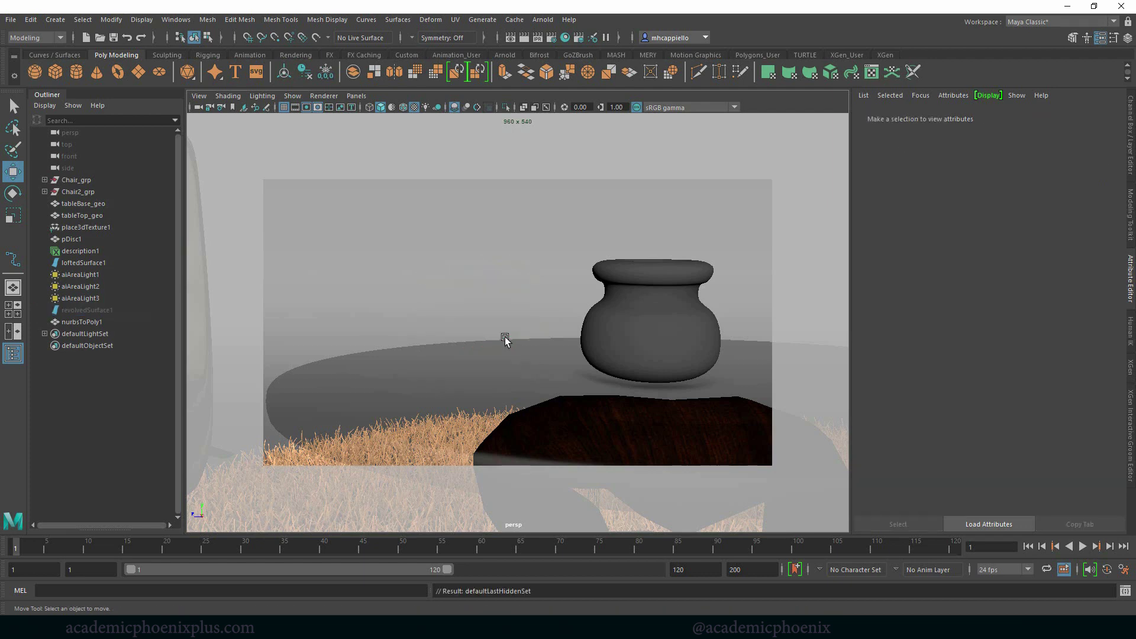
left_click(621, 344)
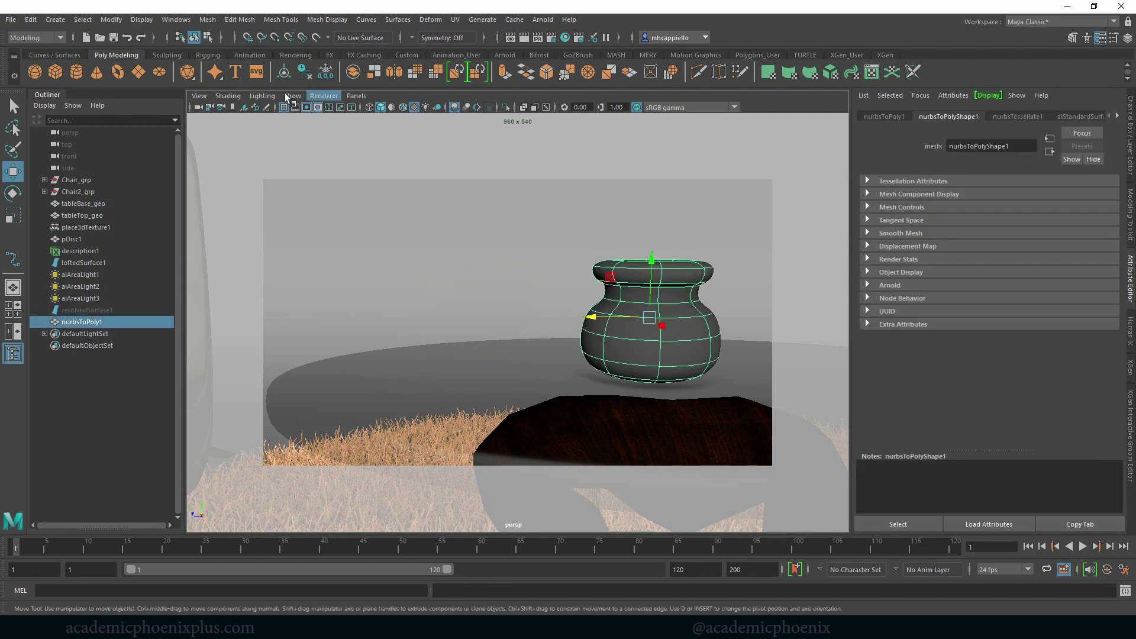
left_click(327, 75)
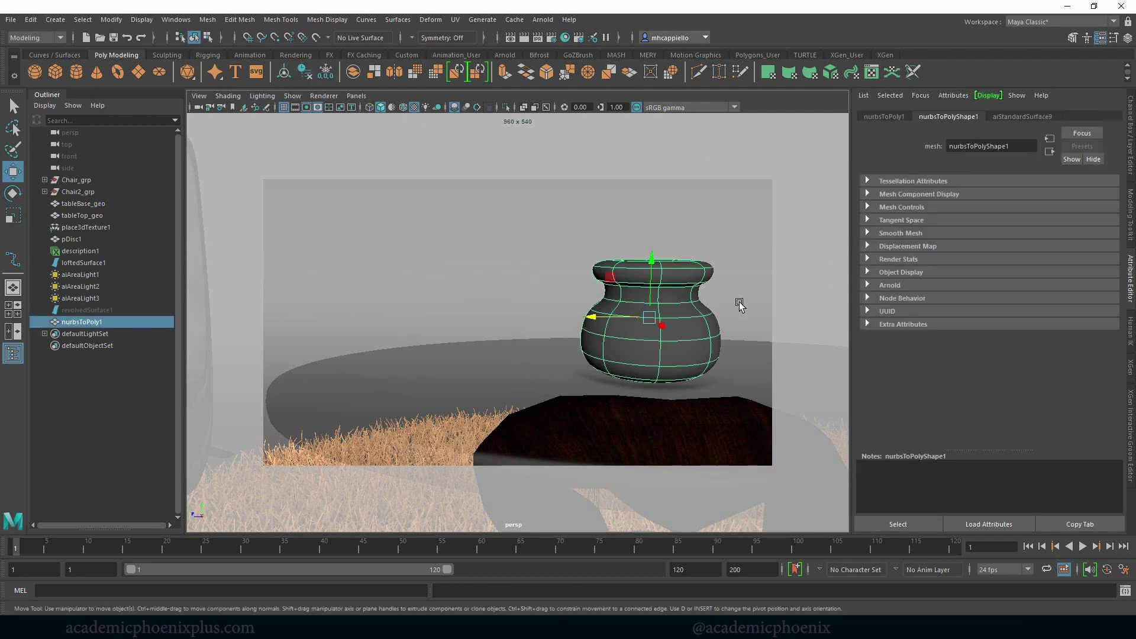
Rename aiStandardSurface9 to VaseChrome_shader and drag the polygon vase left to the table centre.
left_click(1021, 117)
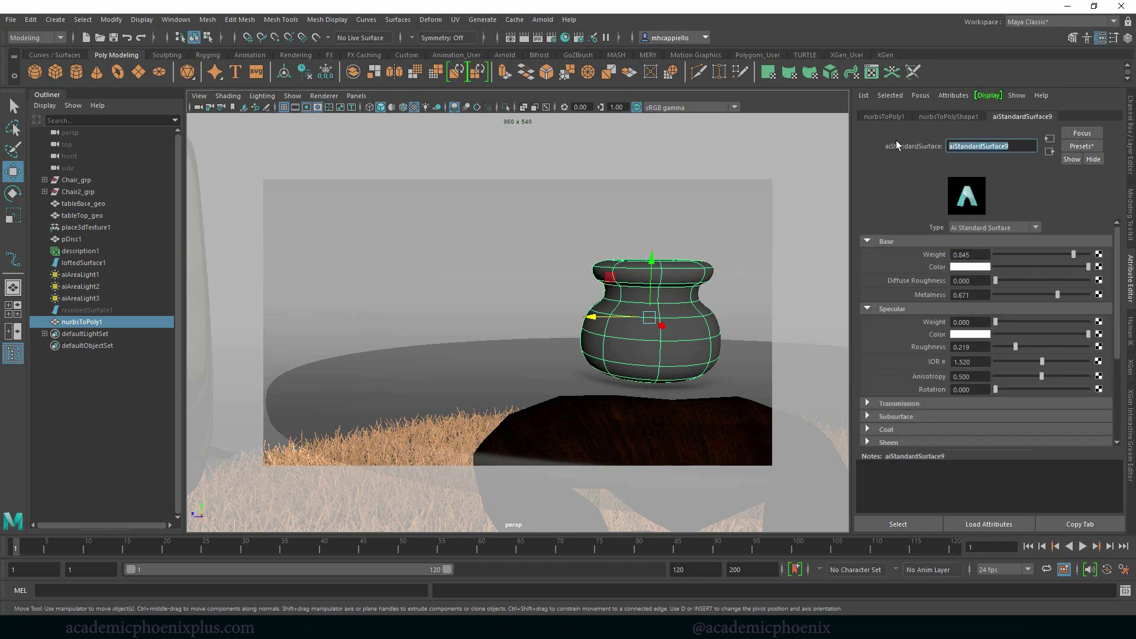
type("VaseCrho")
key("BackSpace")
key("BackSpace")
key("BackSpace")
type("hrome shader")
key("Return")
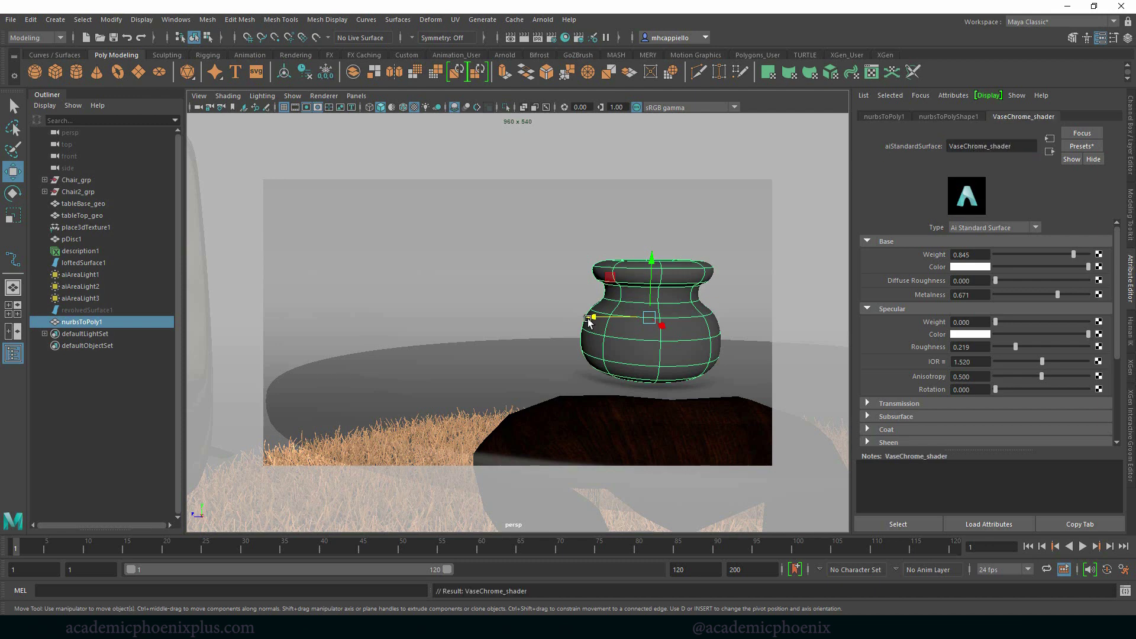
left_click_drag(584, 326, 452, 315)
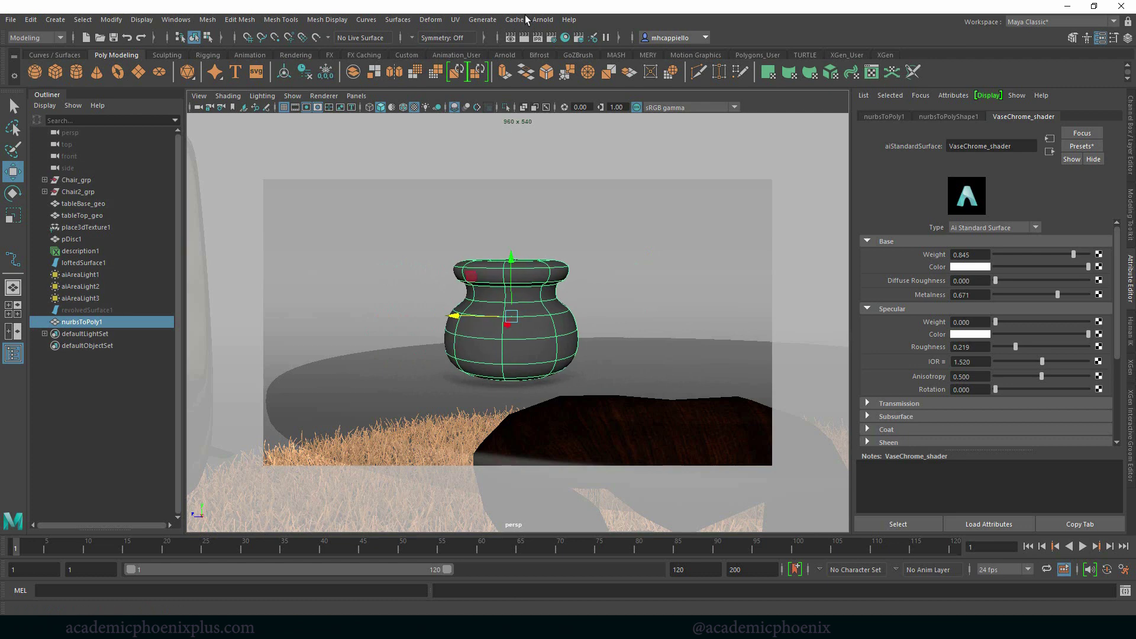
Run an Arnold test render, close the preview, and orbit out over the lounge.
left_click(543, 19)
left_click(554, 43)
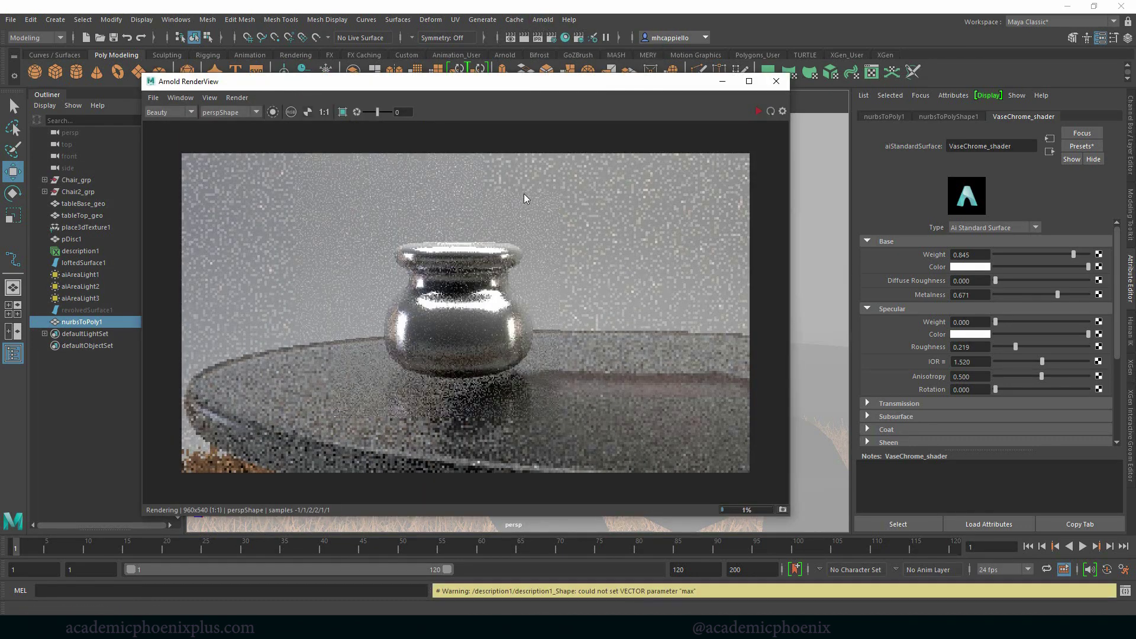
left_click(776, 81)
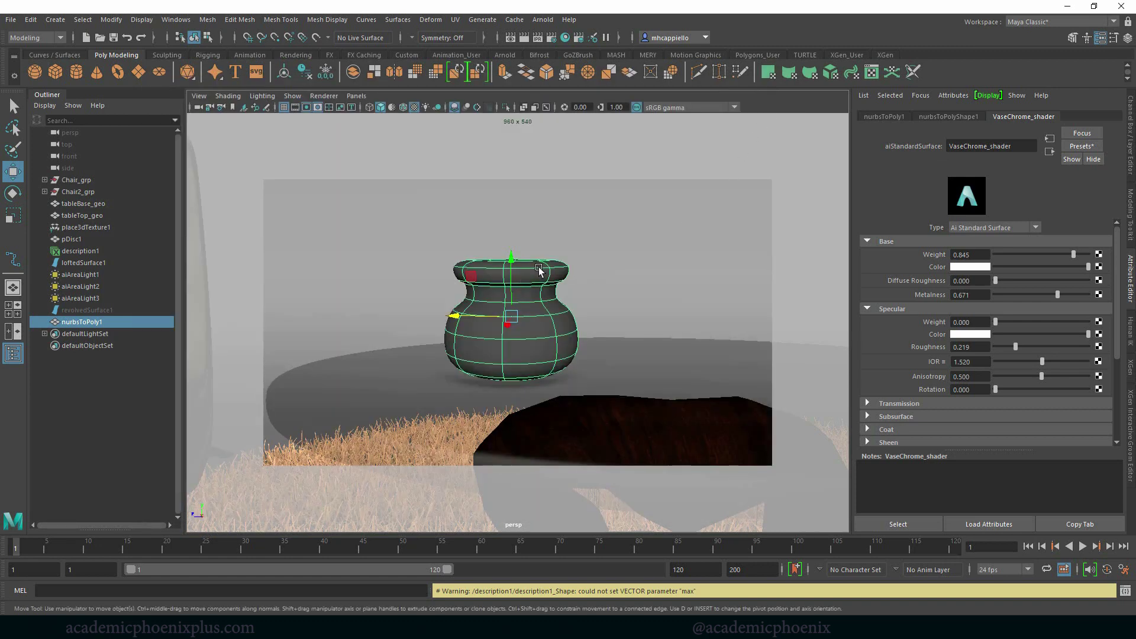
right_click_drag(542, 271, 501, 271)
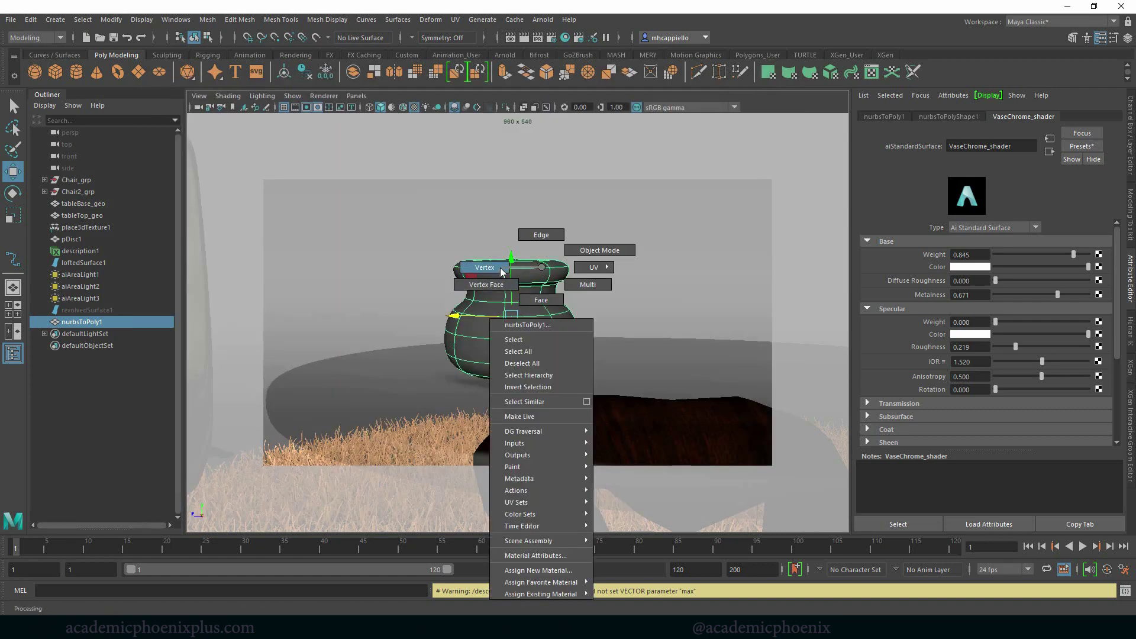
right_click_drag(502, 271, 584, 276)
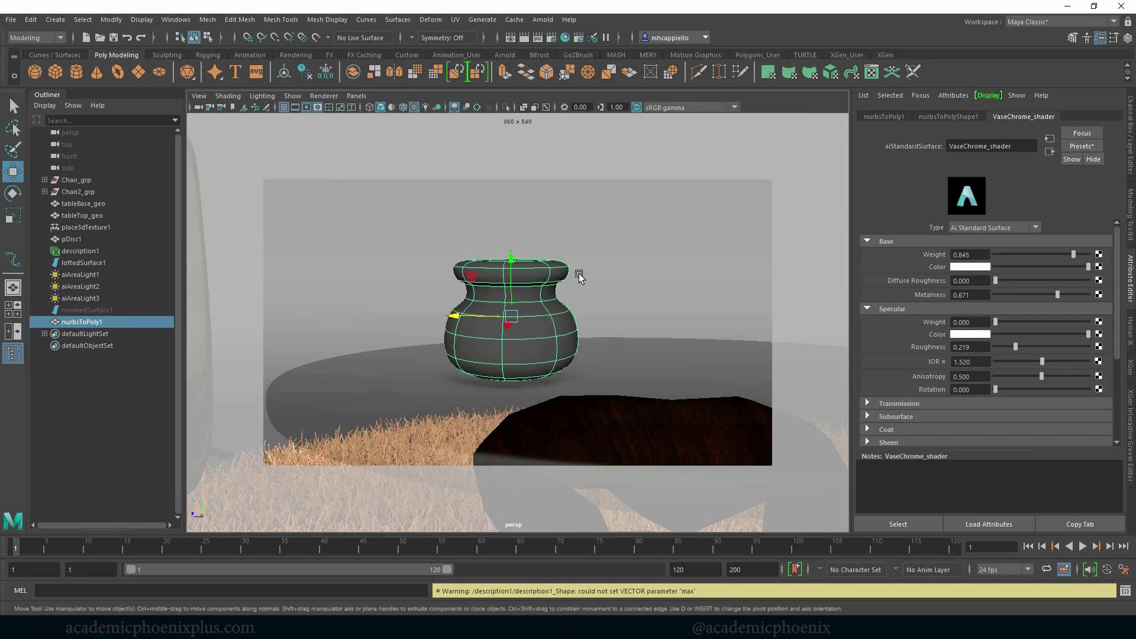
scroll(585, 276, "down", 3)
scroll(652, 291, "down", 3)
scroll(676, 287, "down", 1)
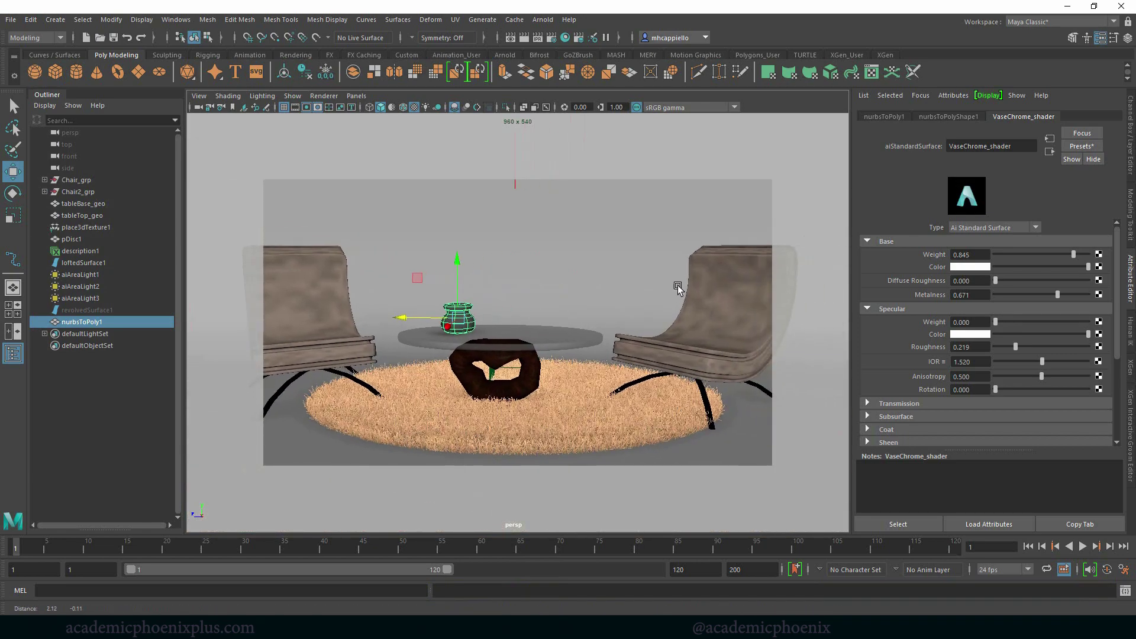
scroll(676, 287, "down", 2)
scroll(697, 287, "down", 2)
left_click_drag(672, 279, 637, 283, "alt")
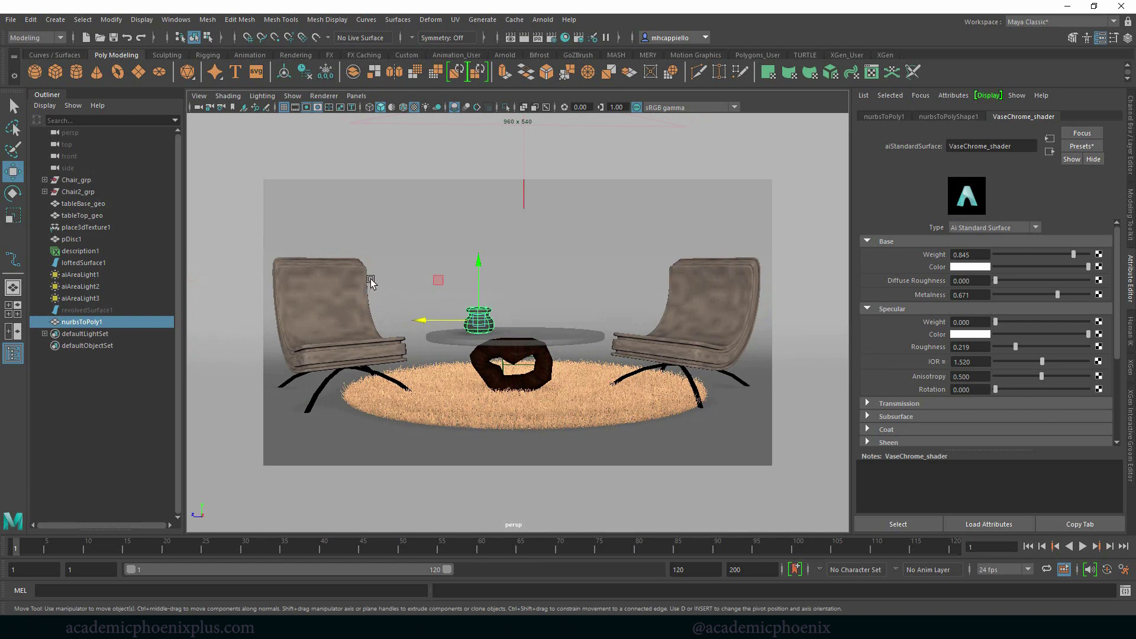
middle_click_drag(369, 282, 370, 275, "alt")
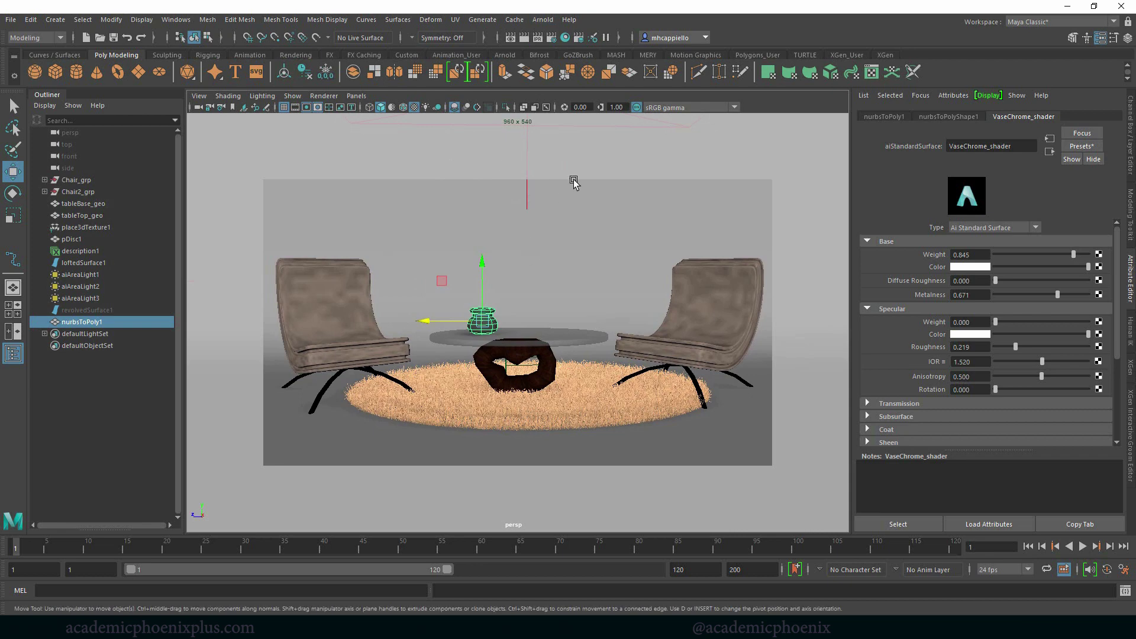
Start the final Arnold render of the perspective camera from the Arnold menu.
left_click(543, 20)
left_click(555, 41)
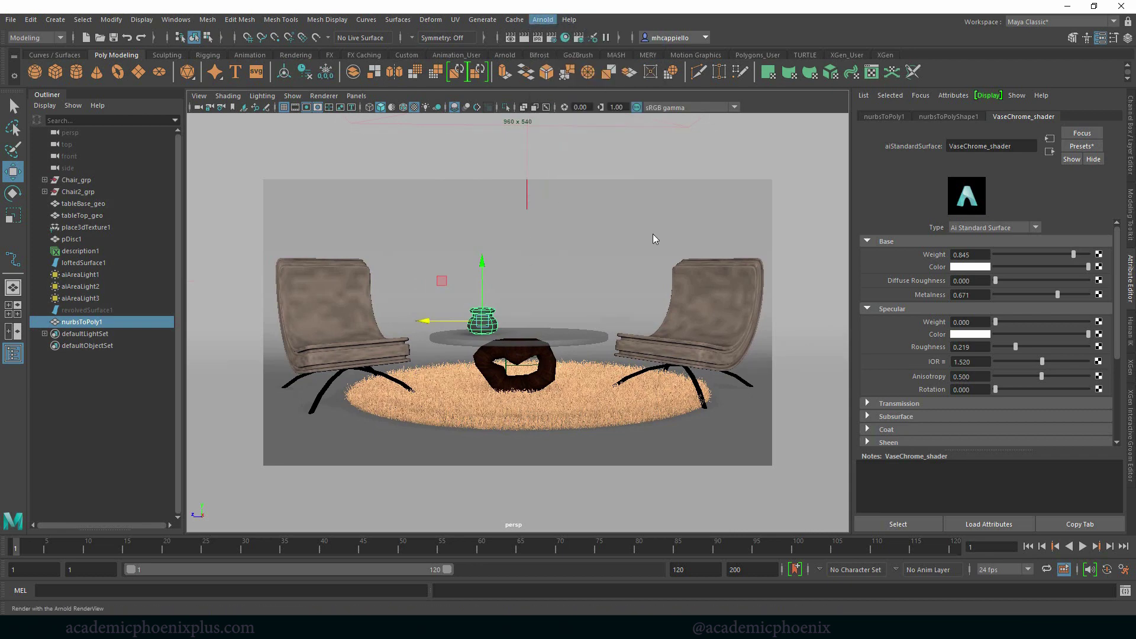